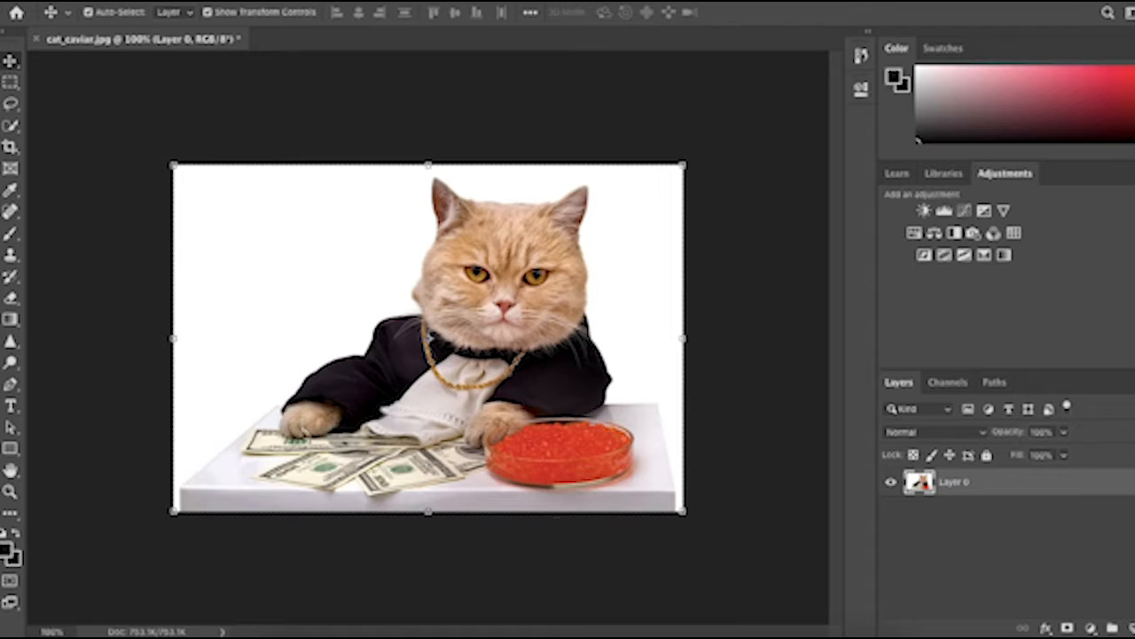
Step: Raise the cat image's saturation to the maximum with a Hue/Saturation adjustment
left_click(216, 1)
mouse_move(231, 15)
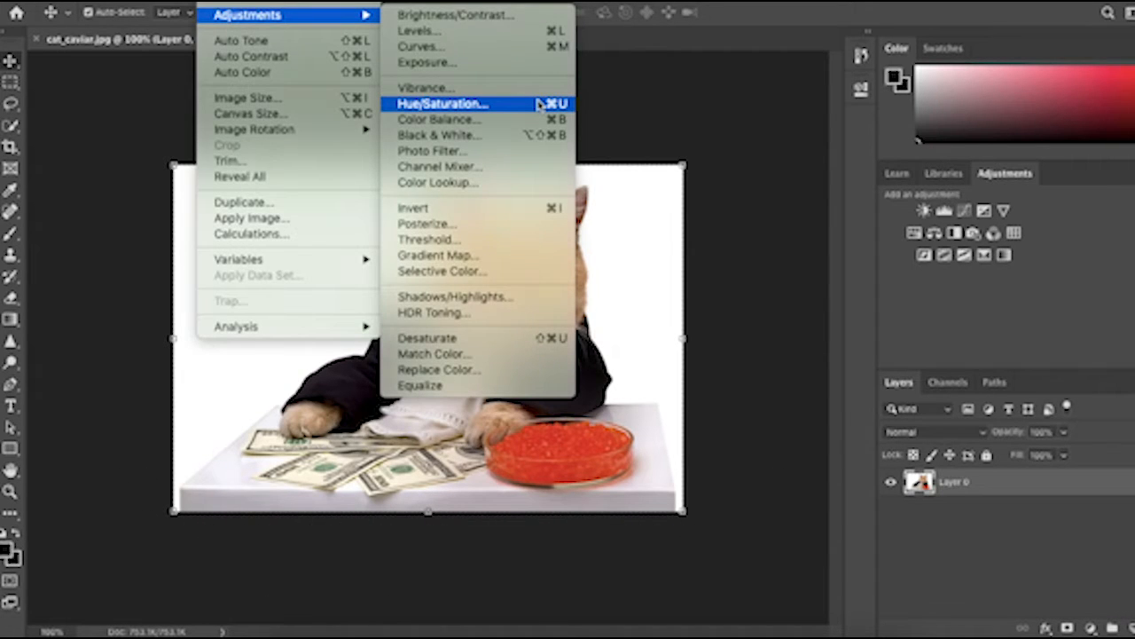
left_click(541, 104)
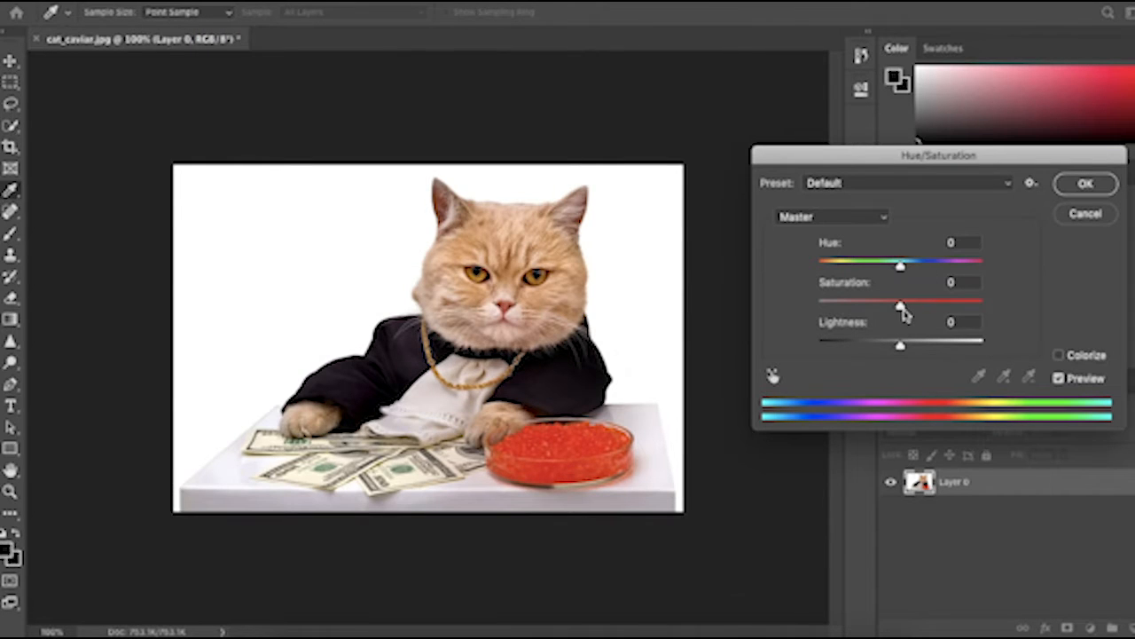
left_click_drag(901, 305, 982, 305)
left_click(1085, 183)
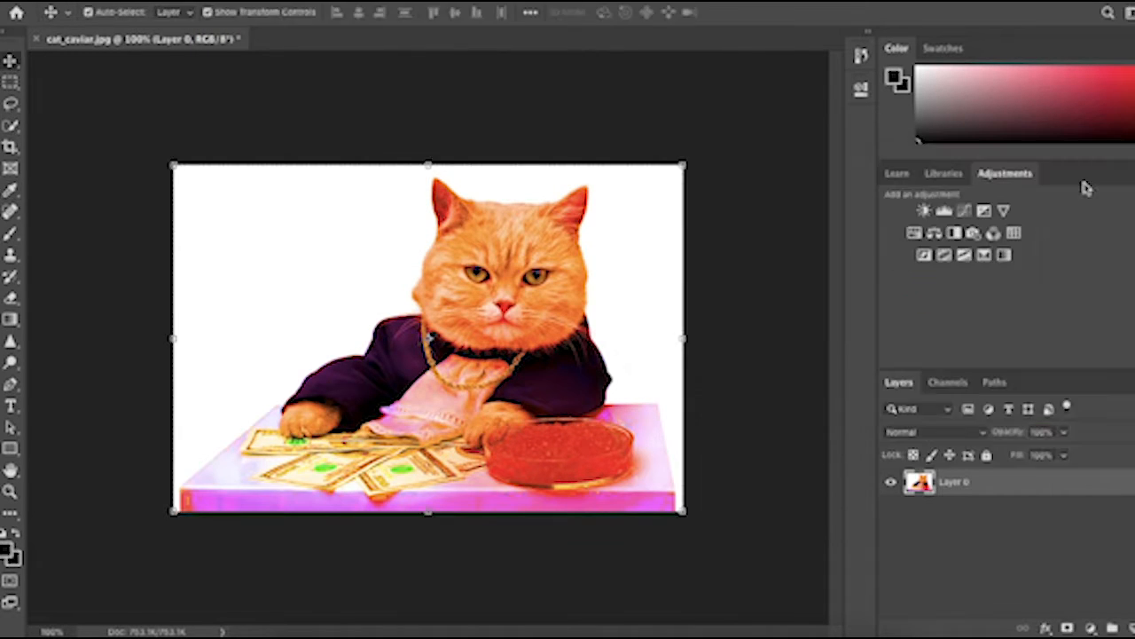
Step: Apply the Sharpen filter to the cat image repeatedly for a harsh, grainy look
left_click(402, 1)
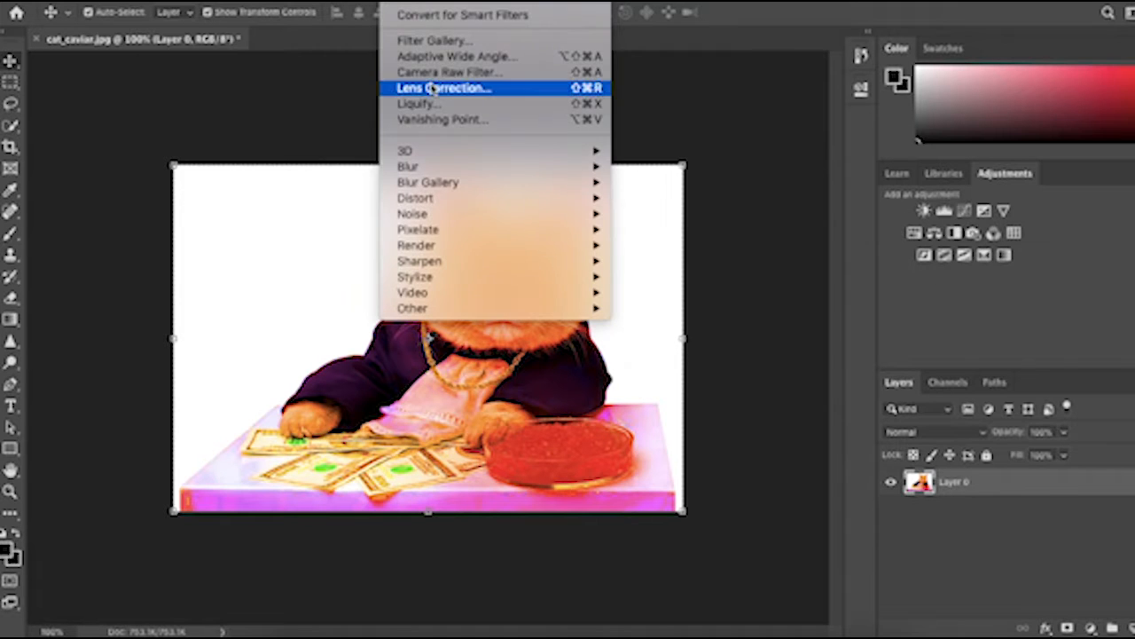
mouse_move(459, 236)
mouse_move(464, 261)
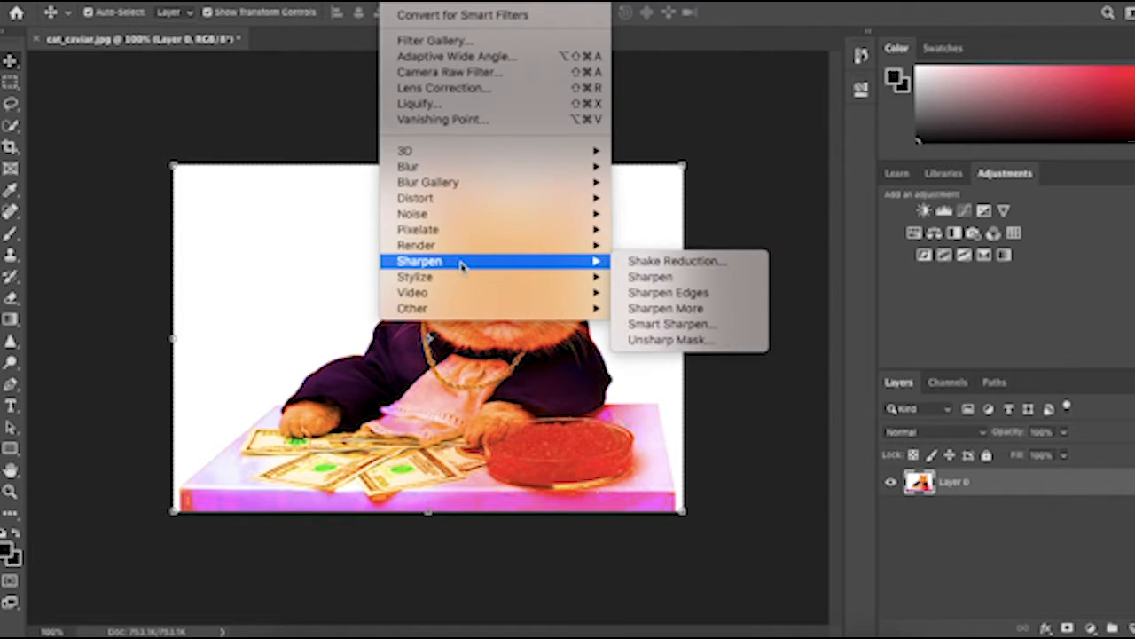
left_click(650, 278)
left_click(402, 1)
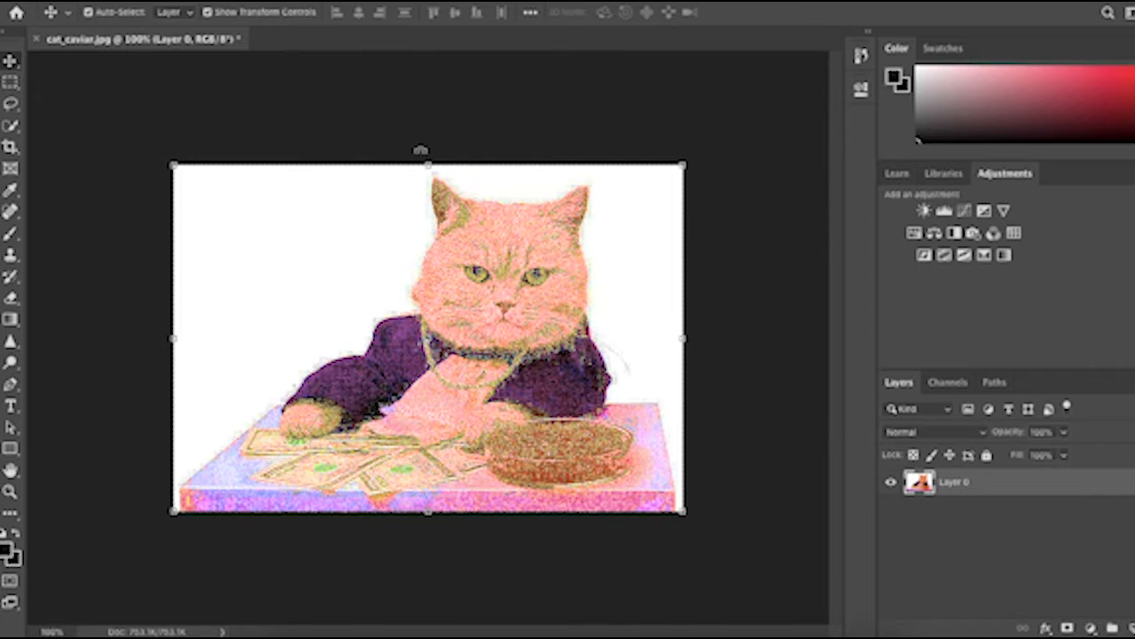
Step: Apply another Hue/Saturation adjustment to the sharpened image with saturation set to +100
left_click(168, 1)
mouse_move(213, 2)
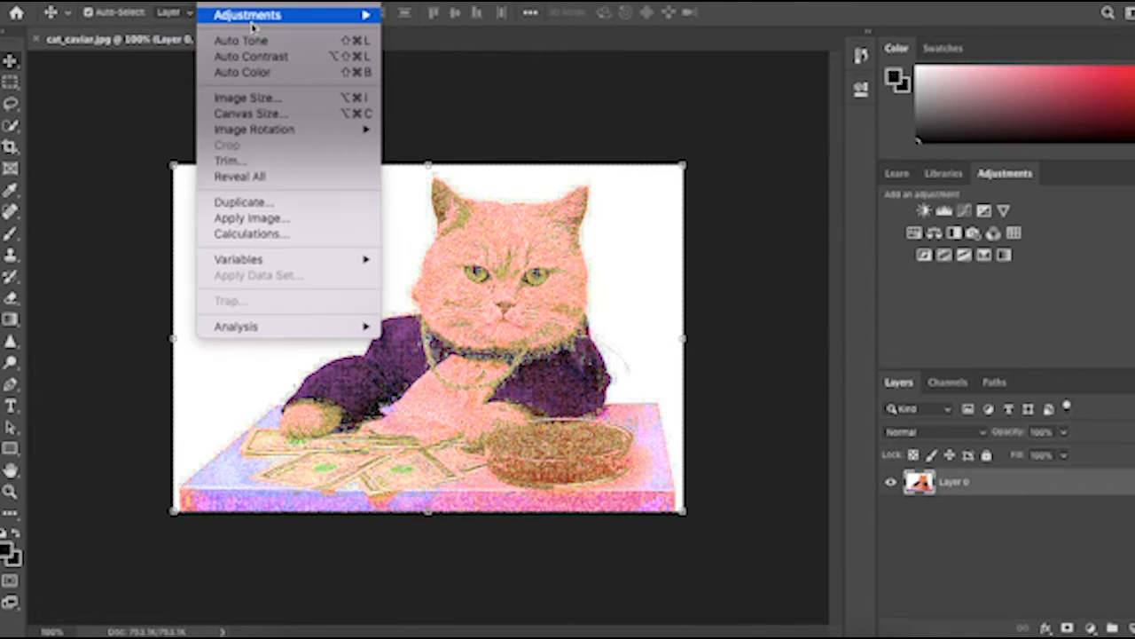
mouse_move(278, 19)
left_click(406, 104)
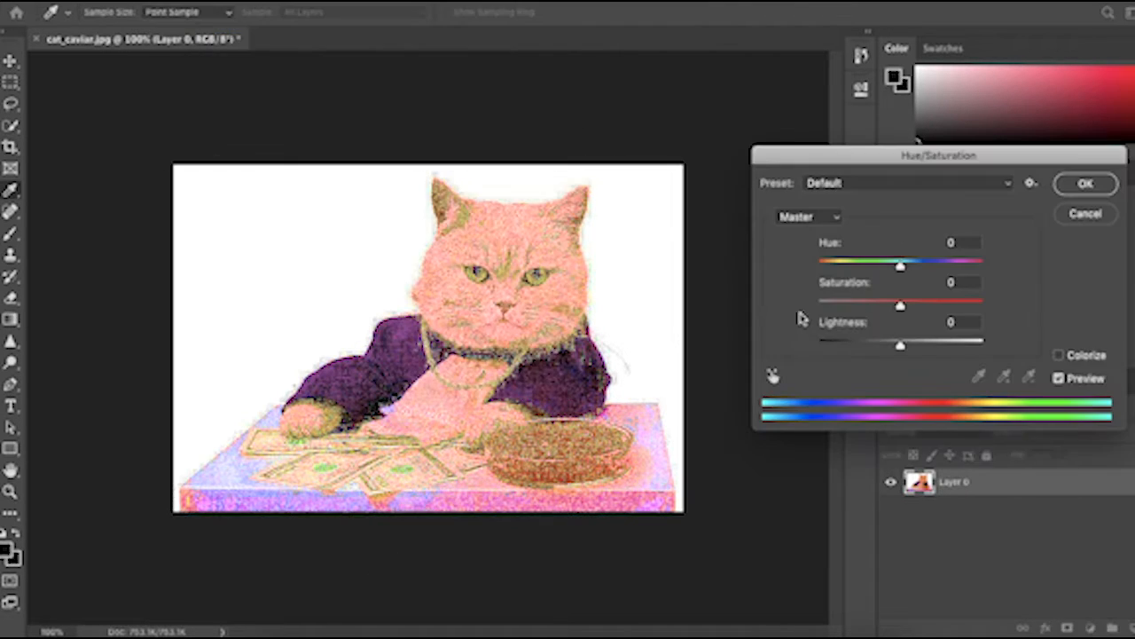
left_click_drag(901, 307, 997, 316)
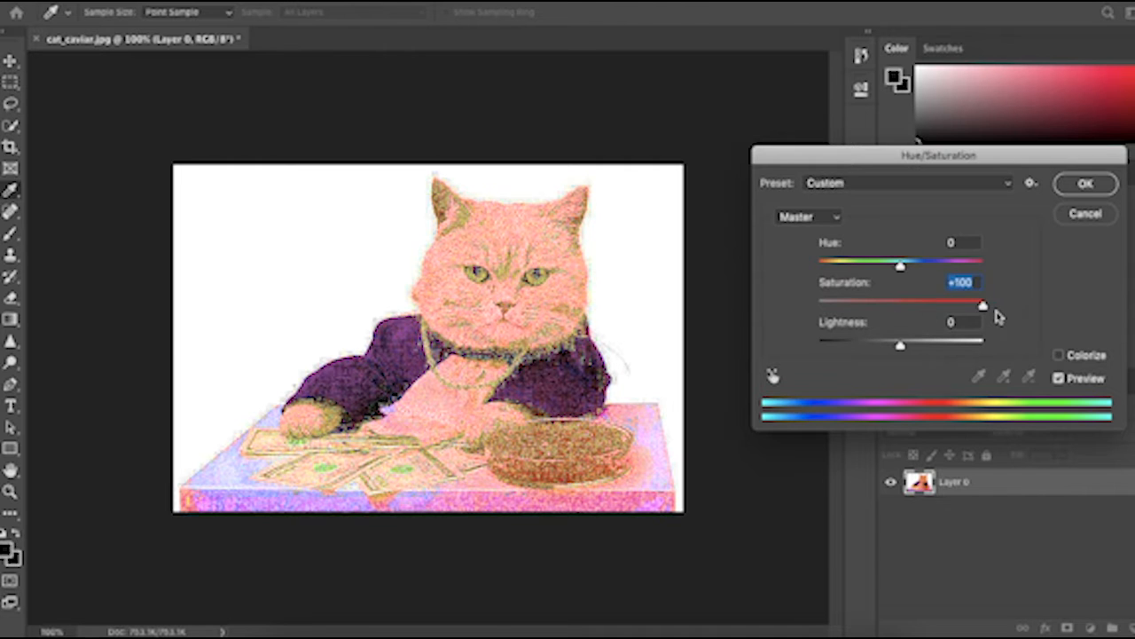
left_click(1075, 183)
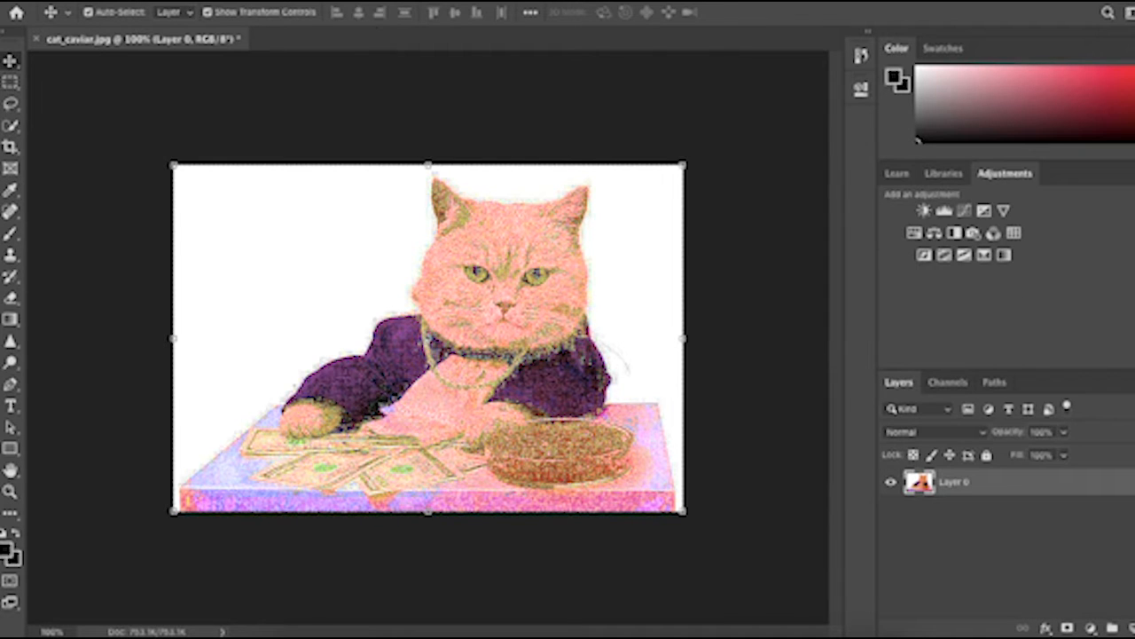
Step: Warp Layer 0 so that the cat's head stretches wide across the picture, and apply the transformation
left_click(168, 1)
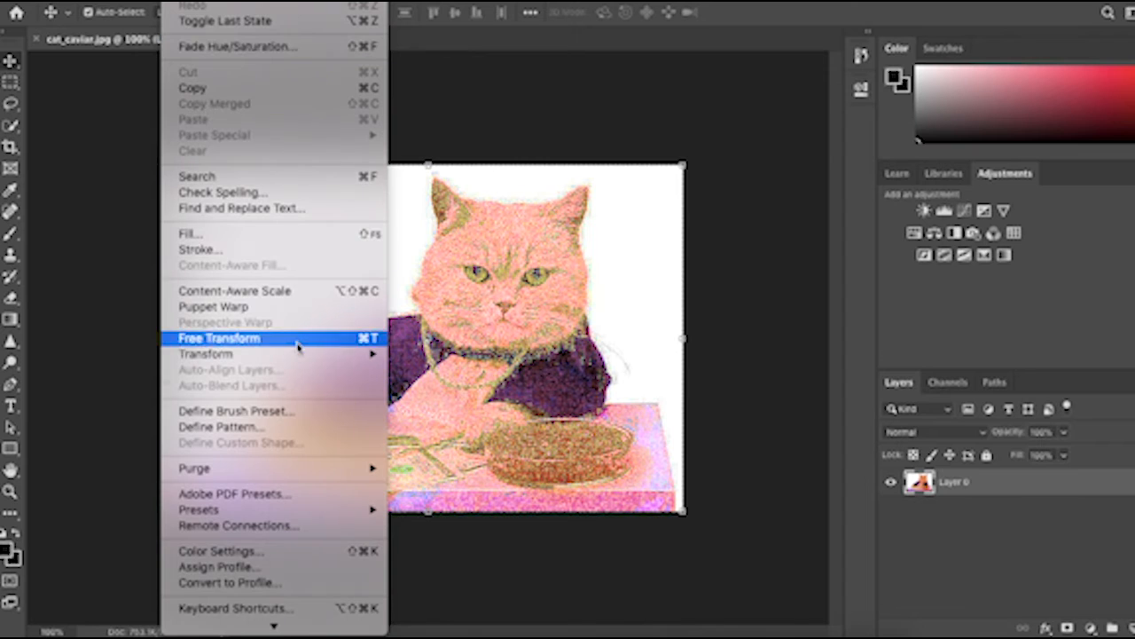
mouse_move(296, 355)
left_click(464, 459)
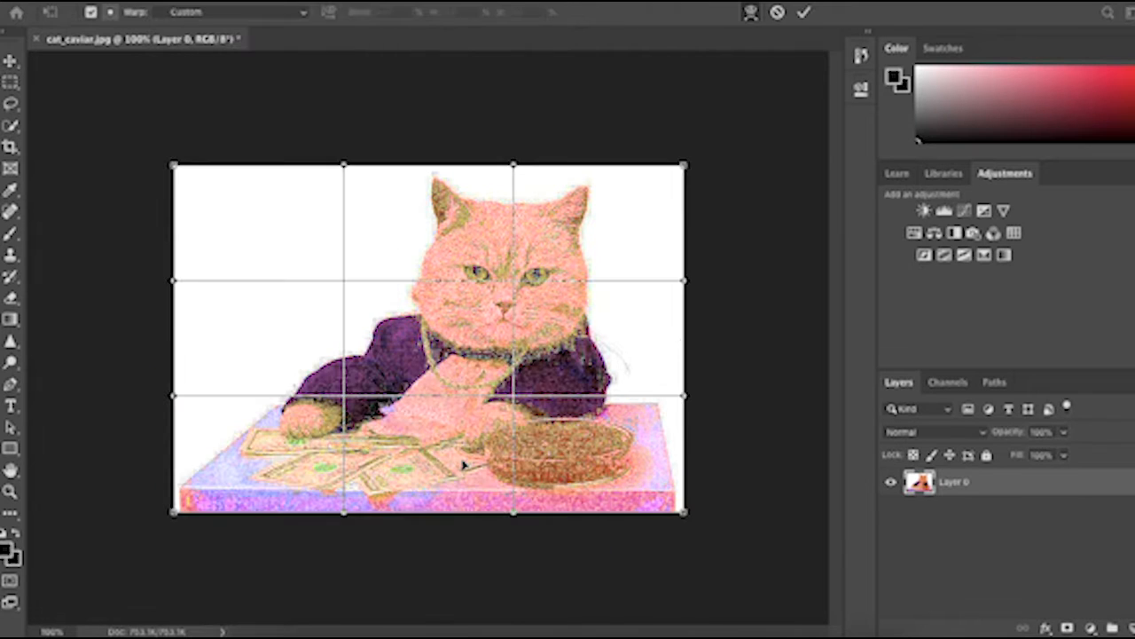
left_click_drag(177, 203, 353, 210)
left_click_drag(539, 187, 581, 188)
left_click(804, 12)
left_click(673, 69)
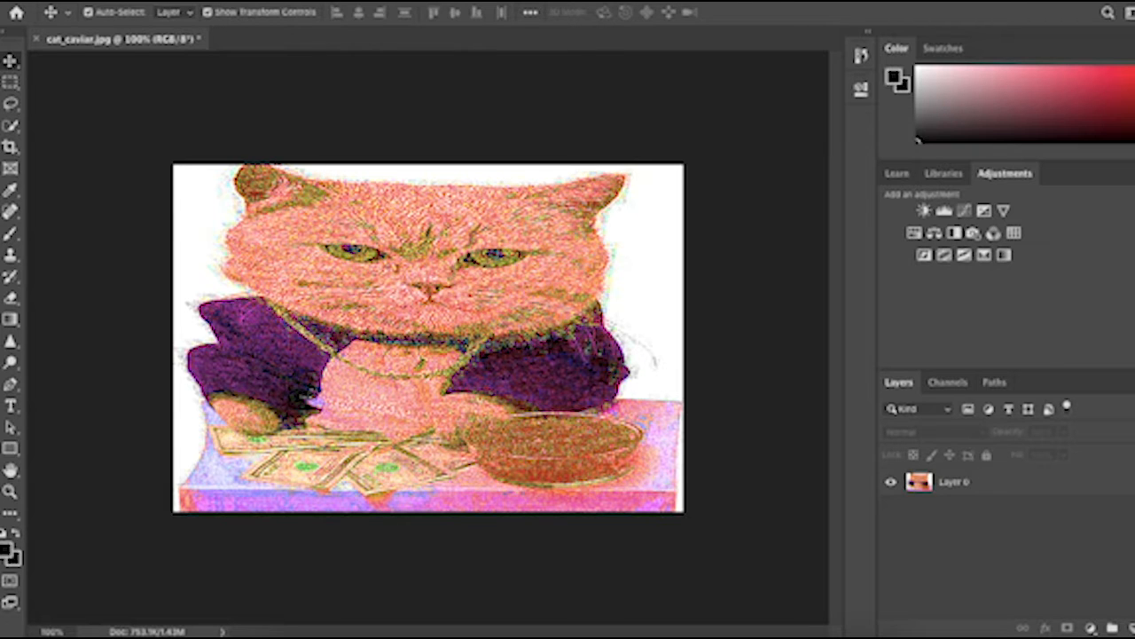
Step: Add the caption "bottom text" and position it across the lower edge of the image
key("t")
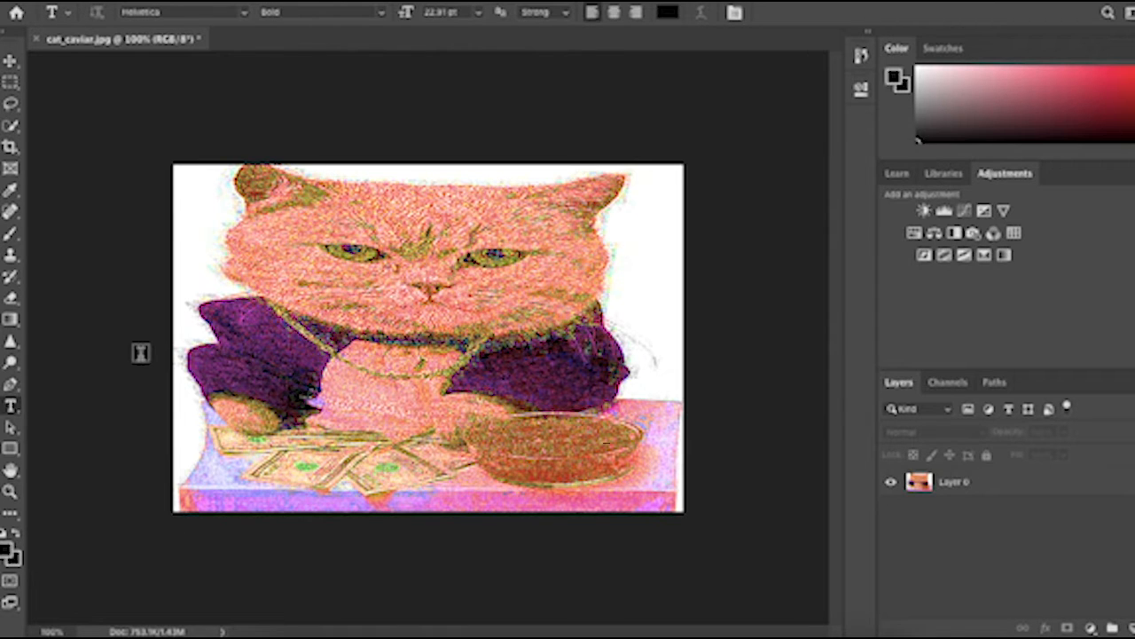
left_click(299, 477)
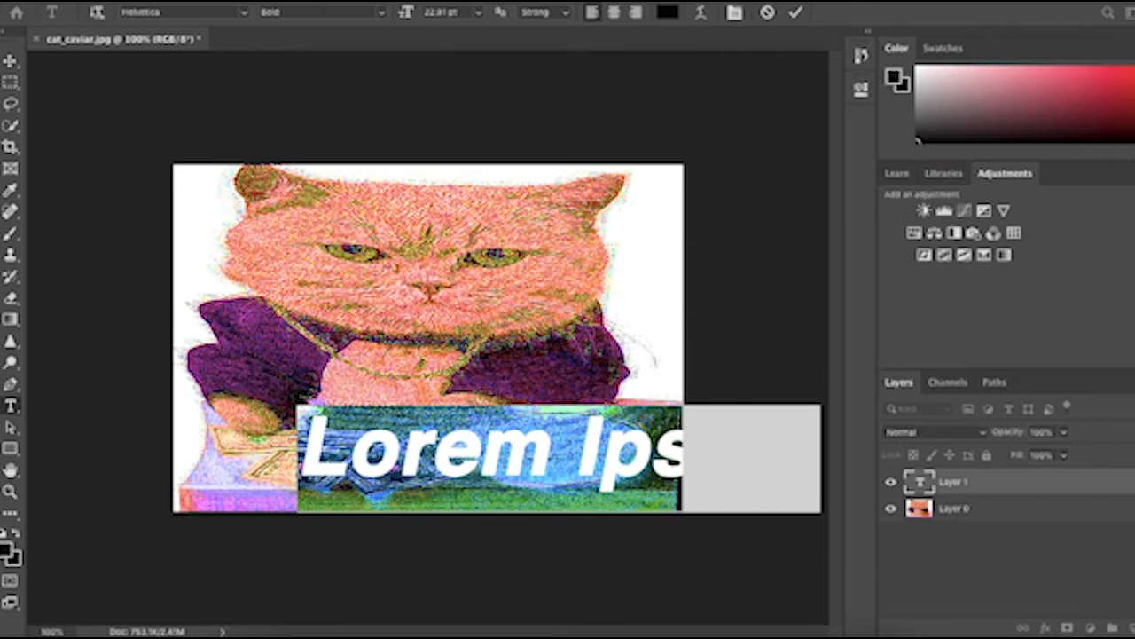
type("botton")
key("BackSpace")
type("m text")
left_click(10, 60)
left_click_drag(461, 451, 351, 479)
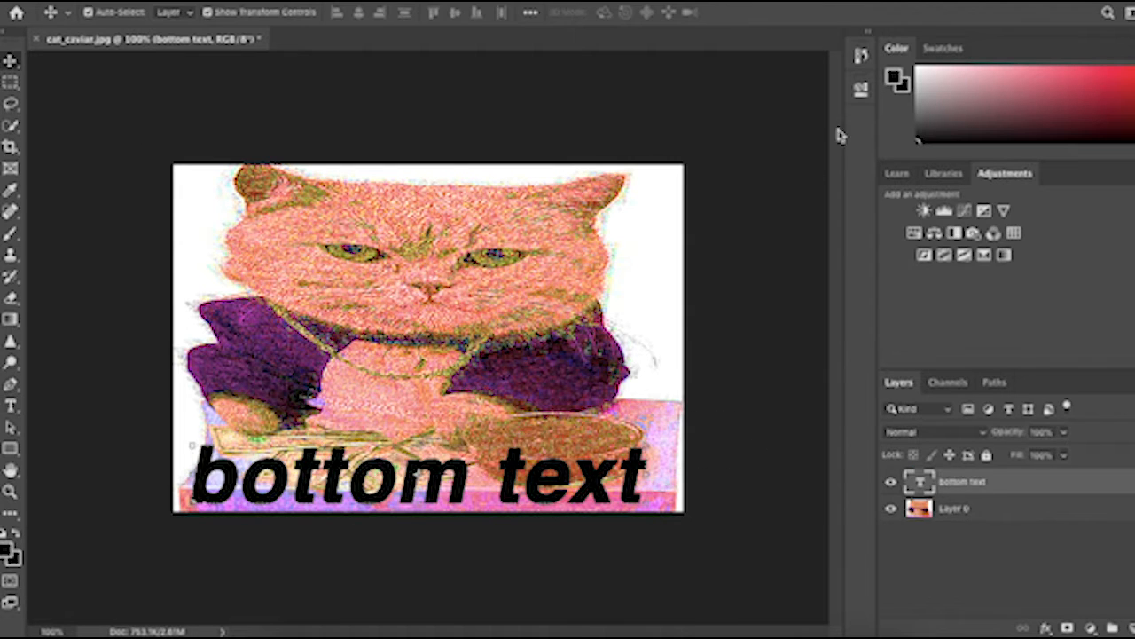
Step: Recolor the "bottom text" caption white and deselect its layer
left_click(918, 67)
left_click(10, 406)
key("alt+BackSpace")
key("v")
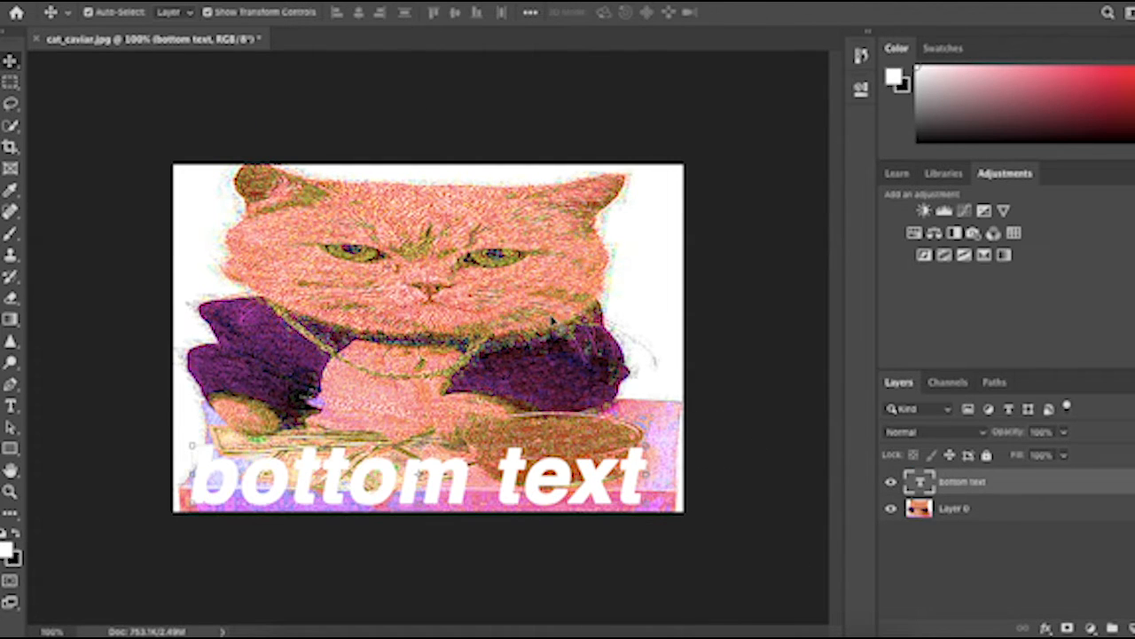
left_click(538, 124)
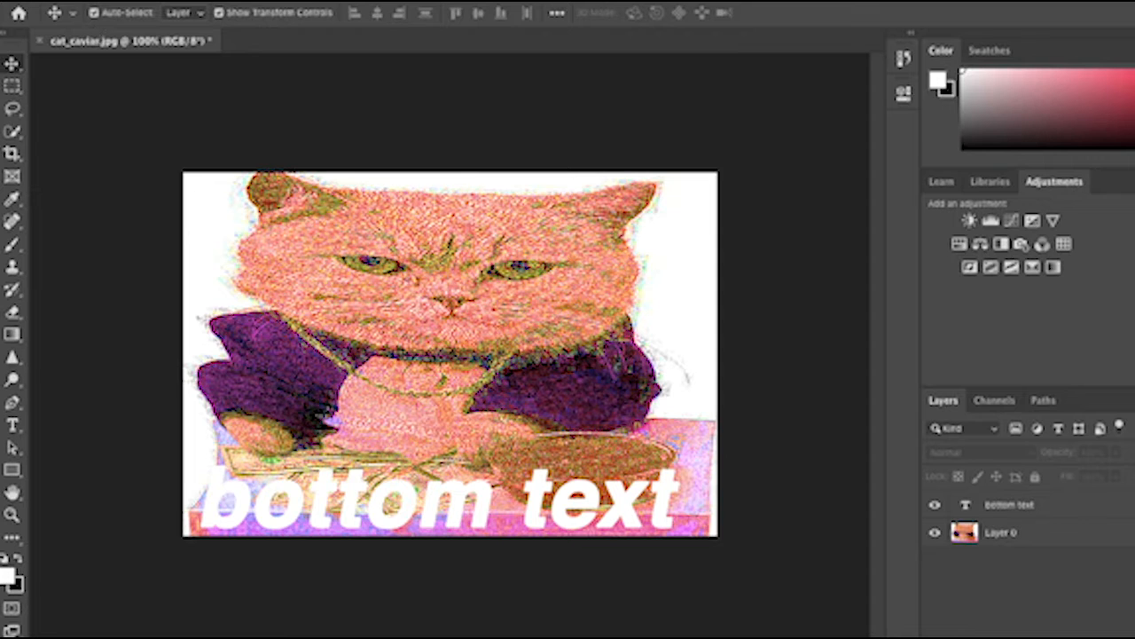
Step: Bring back the original, unedited cat_caviar.jpg image for a new edit
left_click(149, 1)
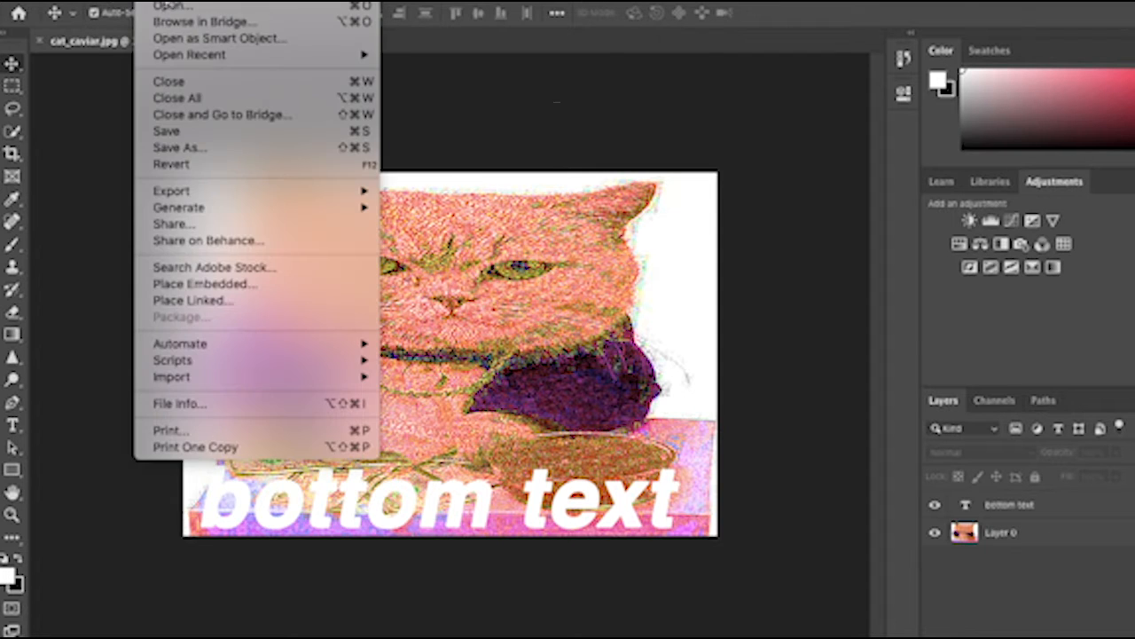
left_click(949, 513)
left_click(151, 1)
left_click(160, 7)
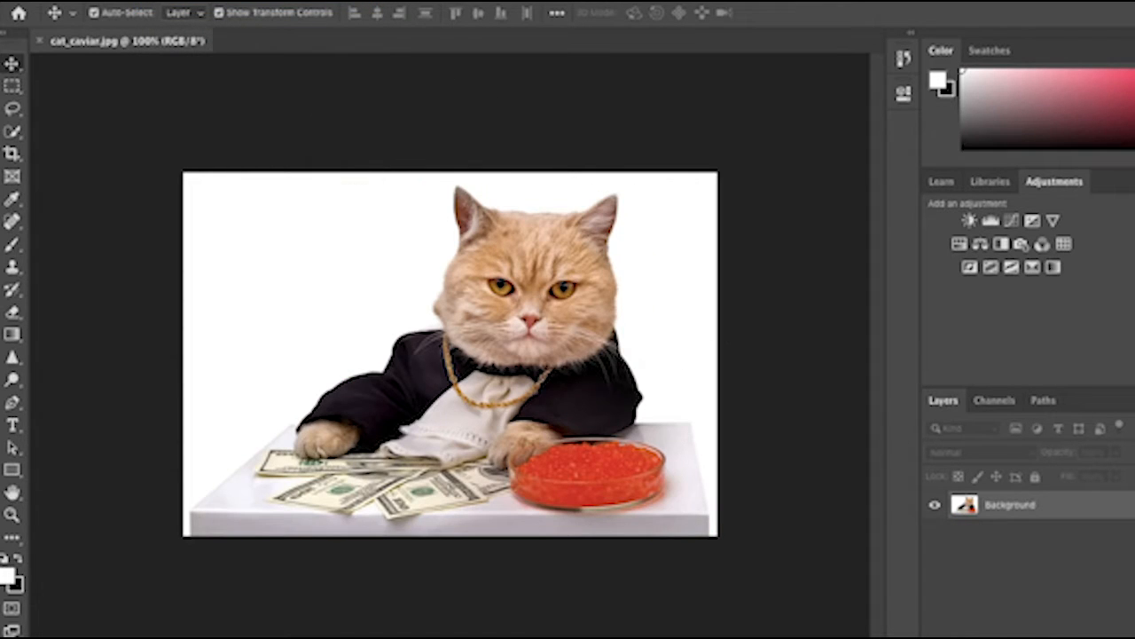
Step: Unlock the background layer and duplicate it twice to get three identical layers
left_click(1132, 505)
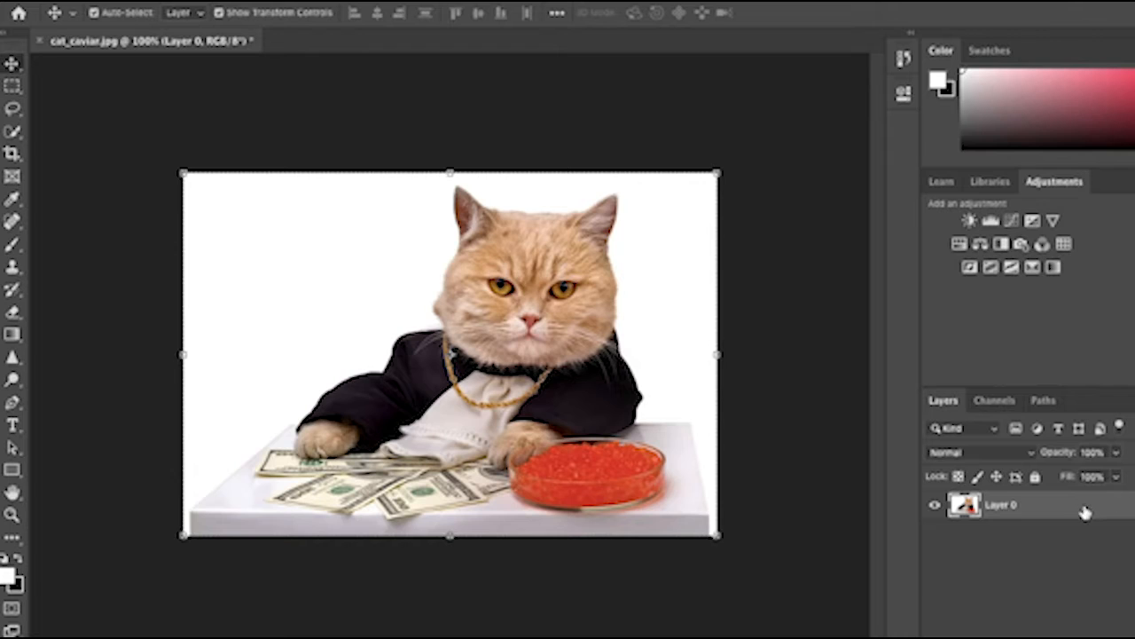
key("super+j")
key("super+j")
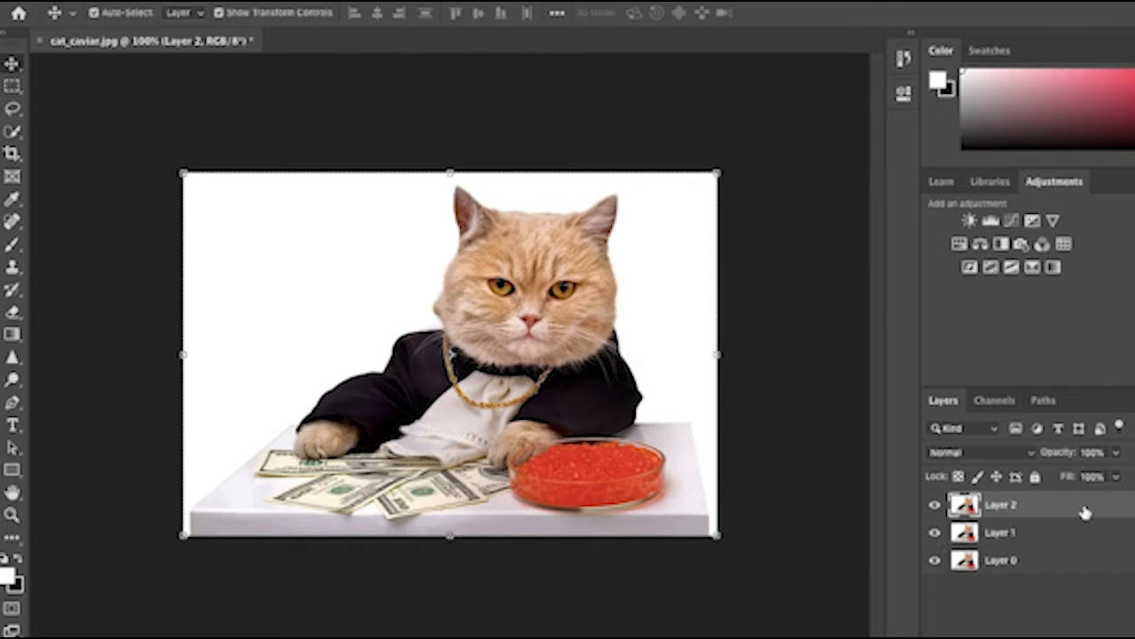
Step: Try out the channel options in Layer 2's blending options and leave only the red channel enabled
double_click(1084, 513)
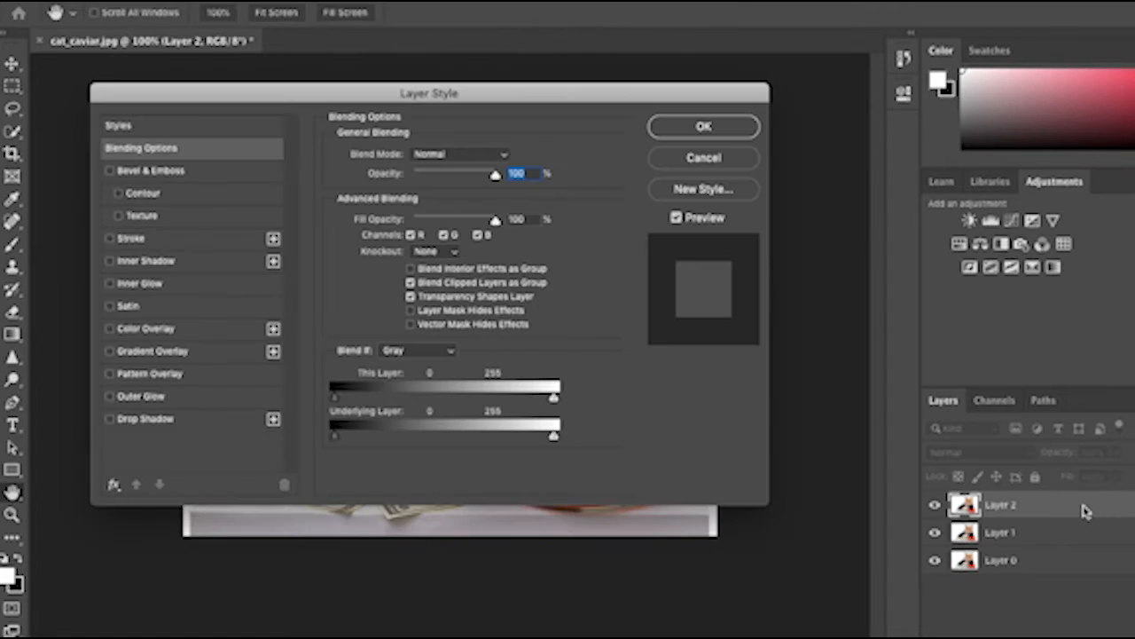
left_click(444, 235)
left_click(478, 235)
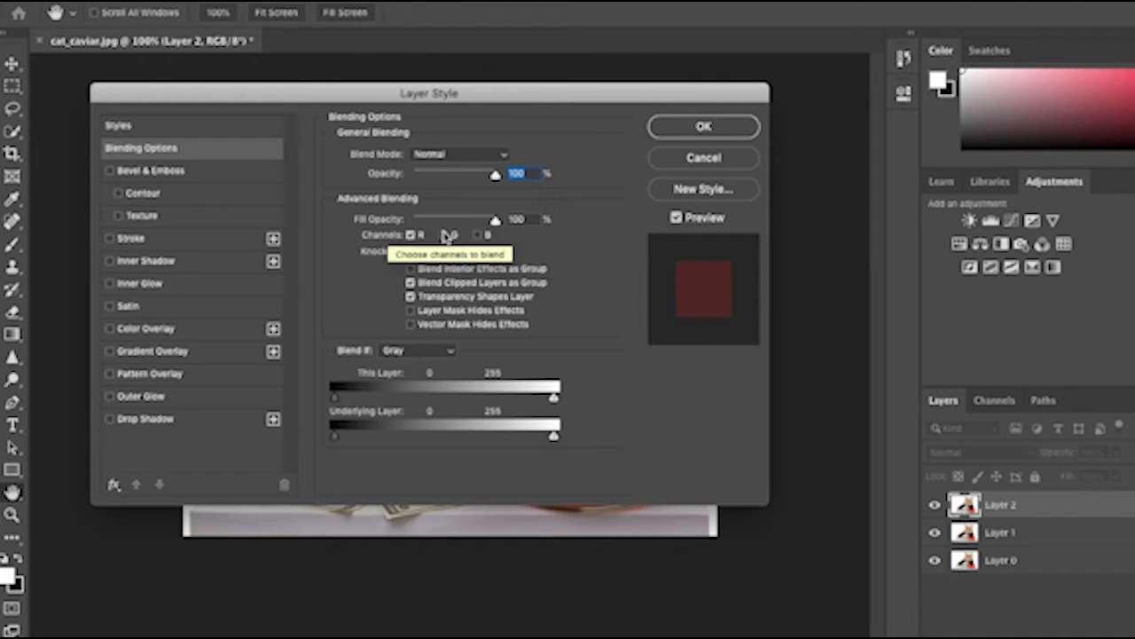
left_click(444, 235)
left_click(409, 236)
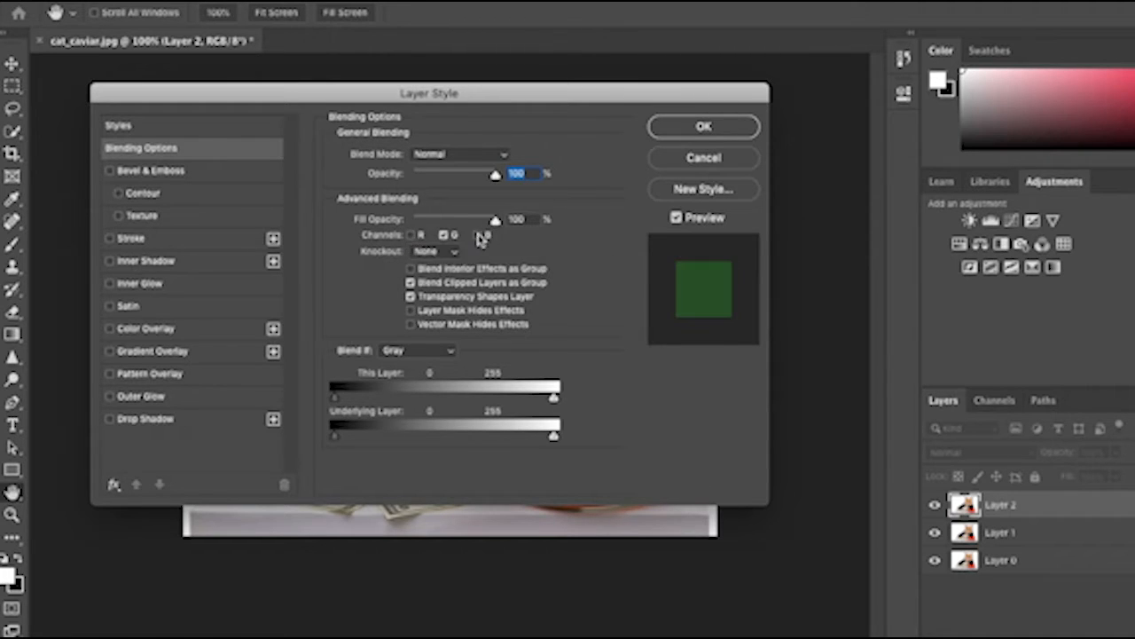
left_click(478, 235)
left_click(410, 235)
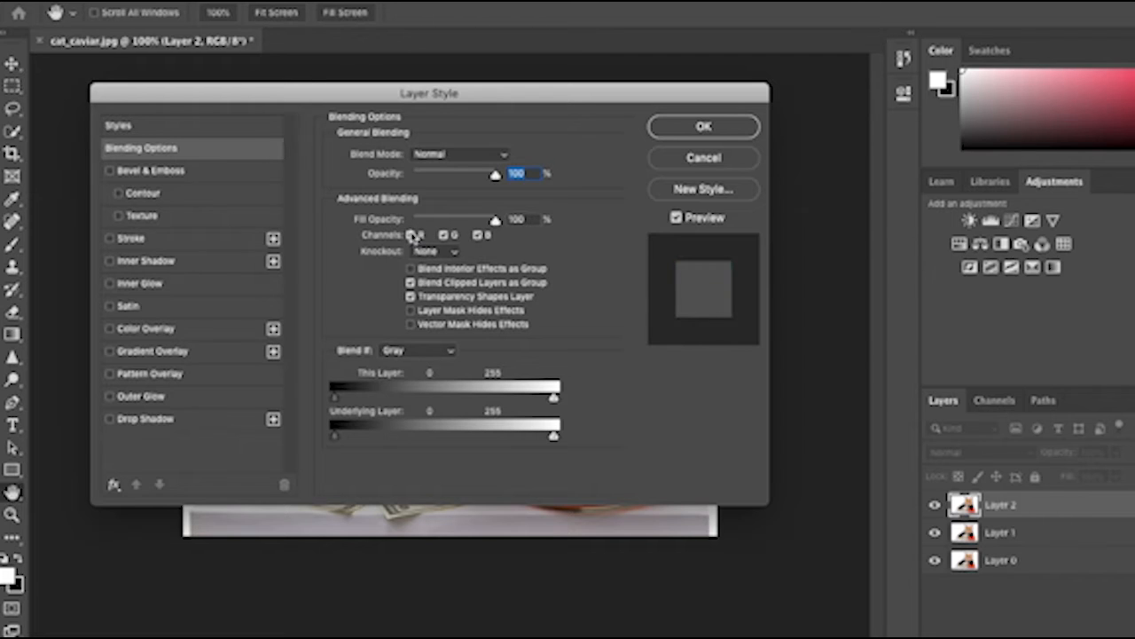
left_click(479, 235)
left_click(444, 235)
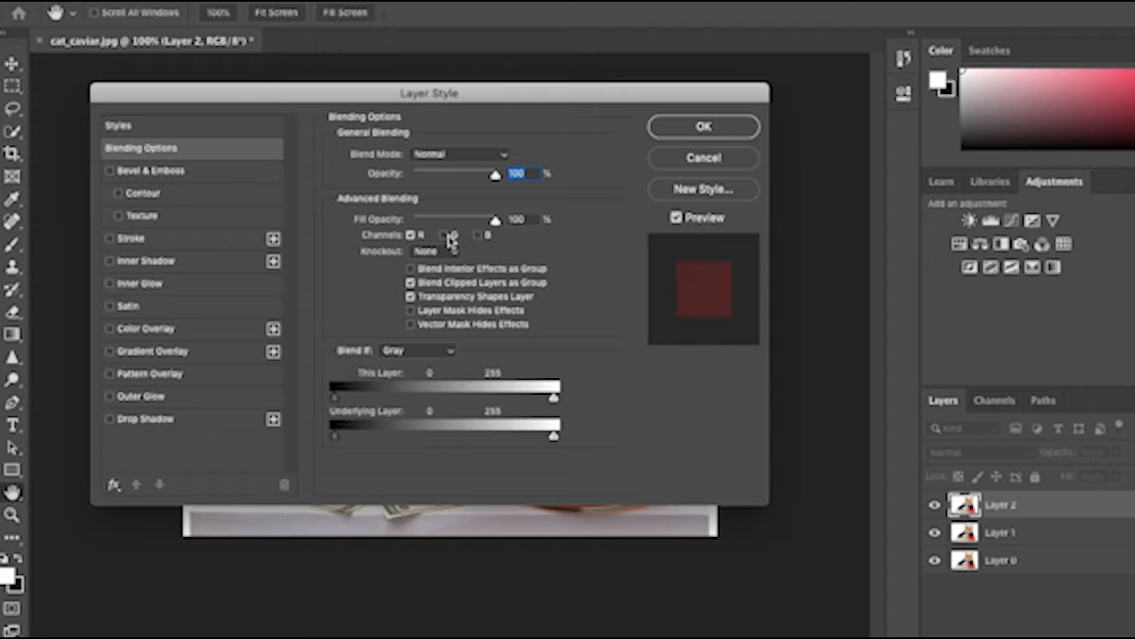
left_click(444, 236)
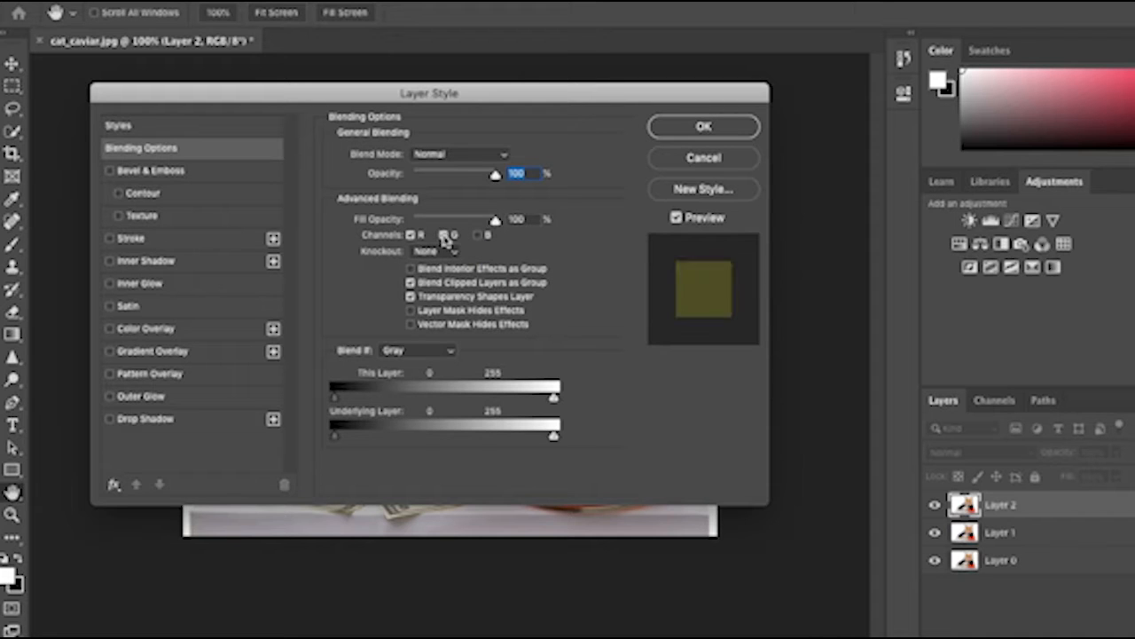
left_click(445, 236)
left_click(720, 128)
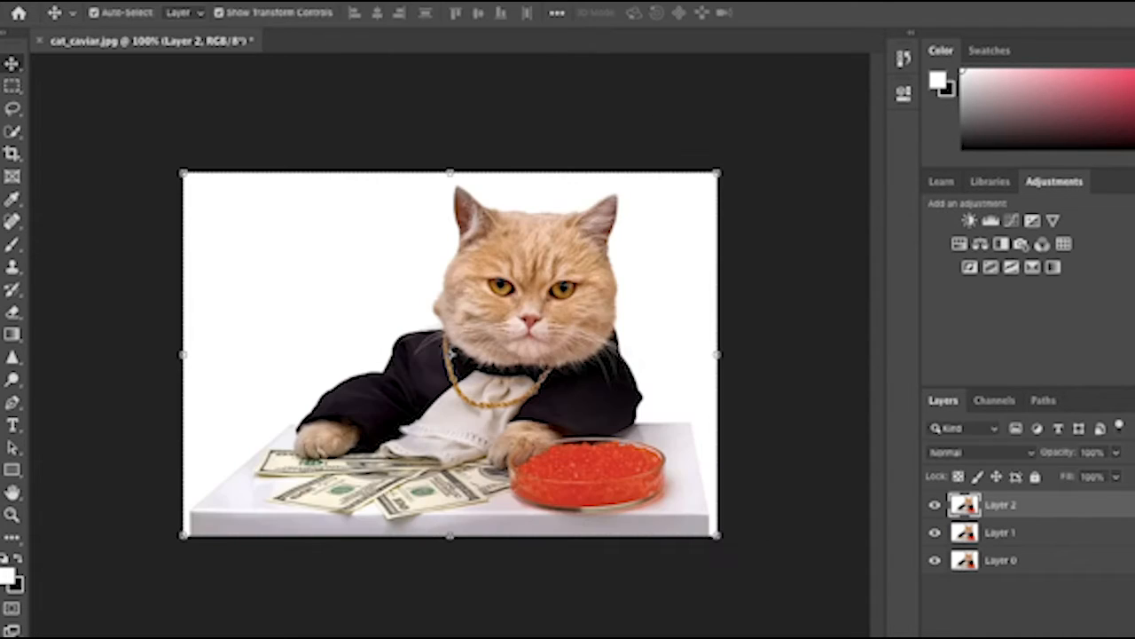
Step: Restrict Layer 1 to the green channel in its blending options
double_click(1056, 532)
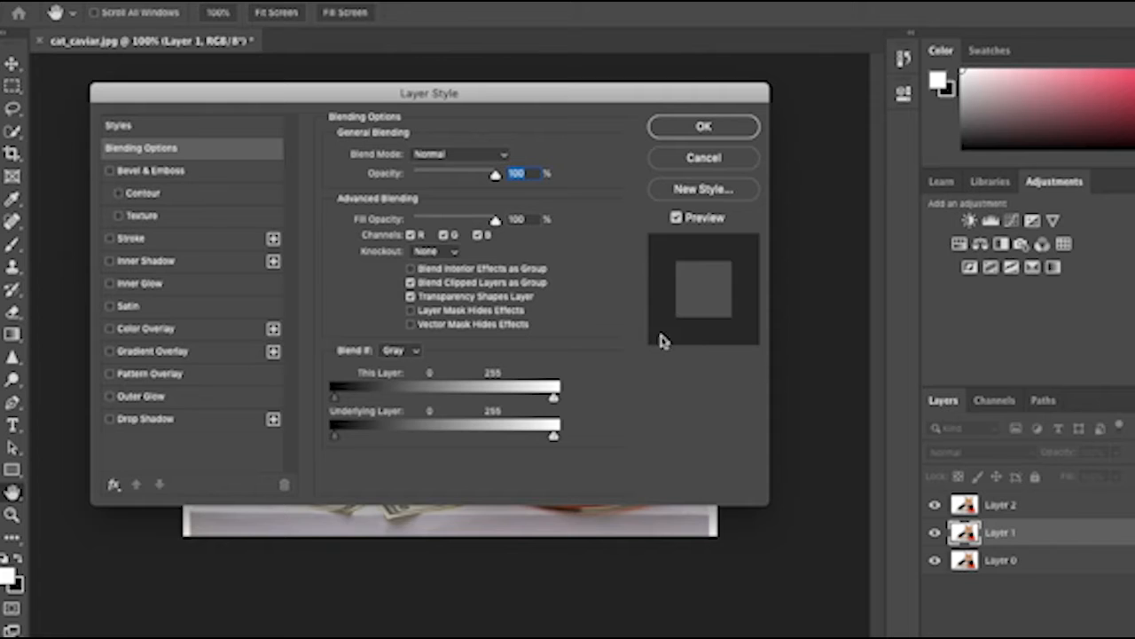
left_click(411, 235)
left_click(479, 235)
left_click(720, 128)
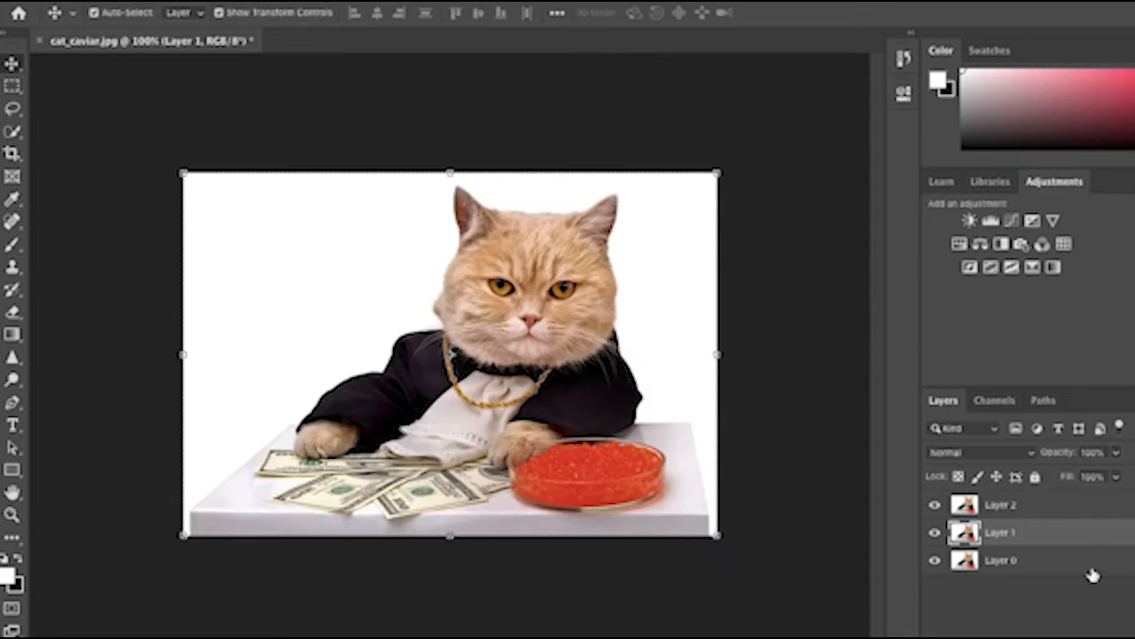
Step: Restrict Layer 0 to the blue channel in its blending options
double_click(1091, 567)
left_click(411, 235)
left_click(445, 235)
left_click(710, 129)
Step: Shift the red-channel Layer 2 slightly to the right to create red and cyan fringes
left_click(464, 330)
key("Left")
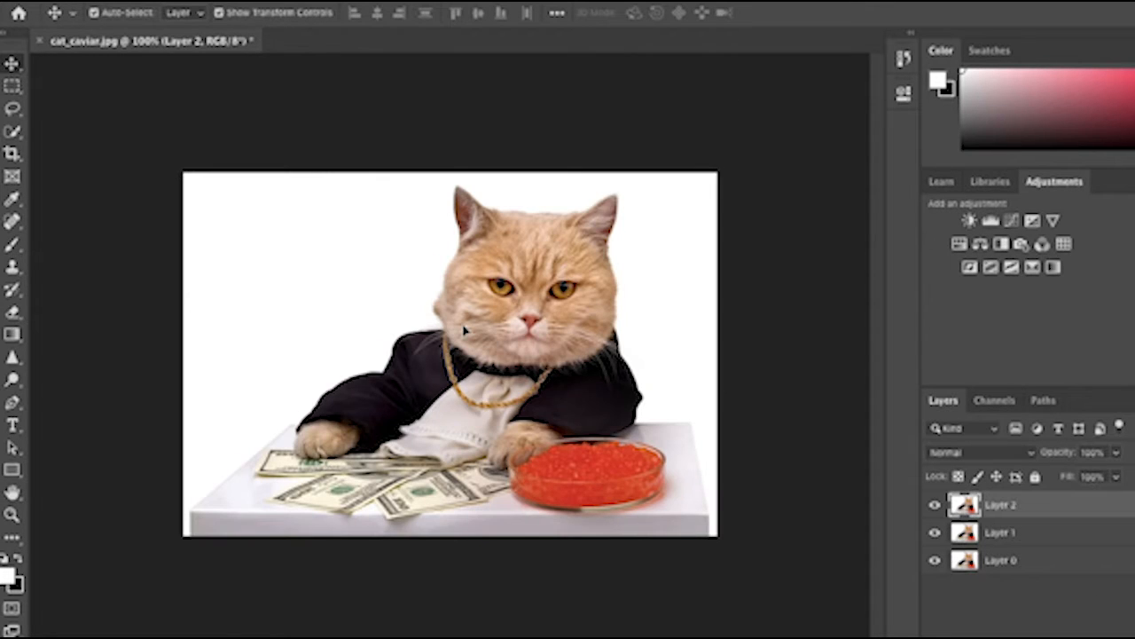
left_click_drag(464, 330, 470, 330)
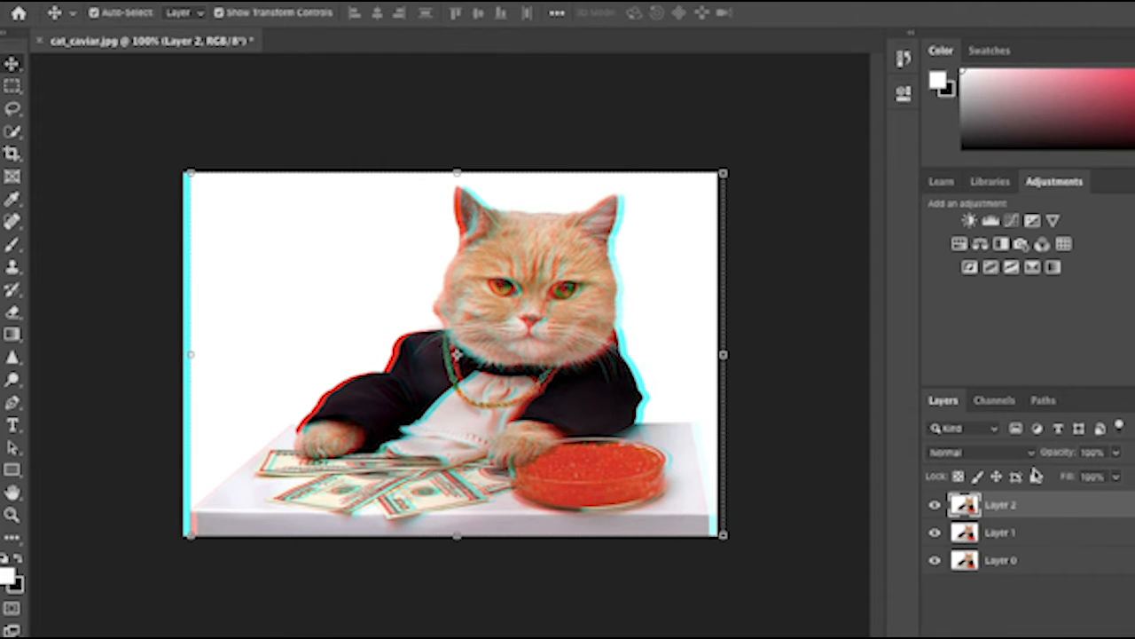
Step: Temporarily hide Layer 2, shift the green-channel Layer 1 slightly to the left, and show Layer 2 again
left_click(935, 504)
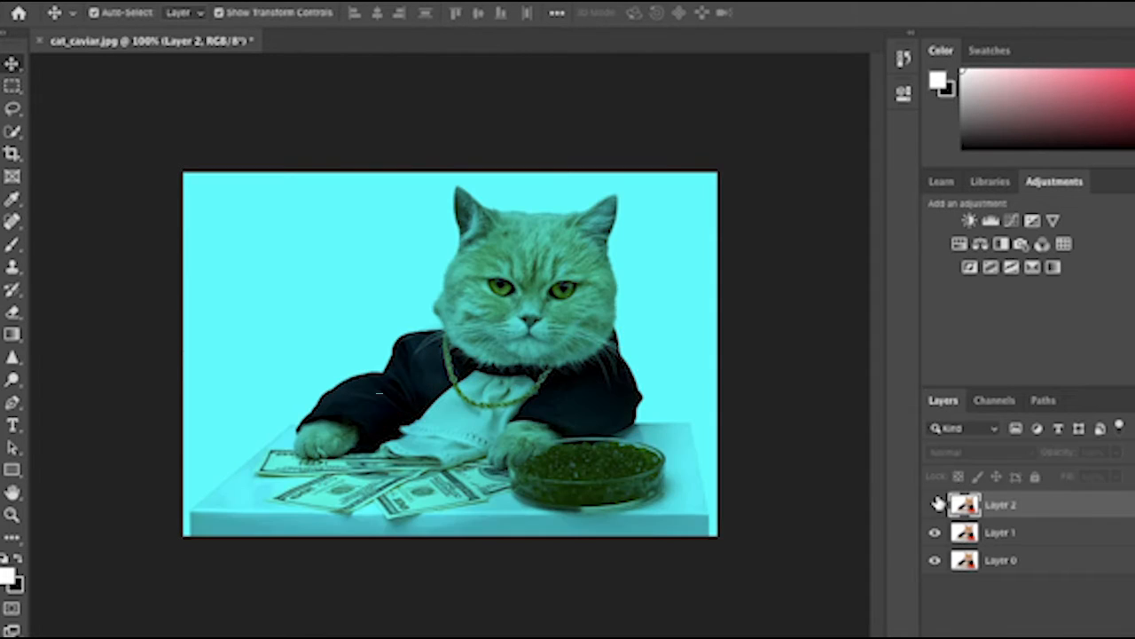
left_click(629, 350)
left_click_drag(628, 349, 622, 350)
left_click(935, 504)
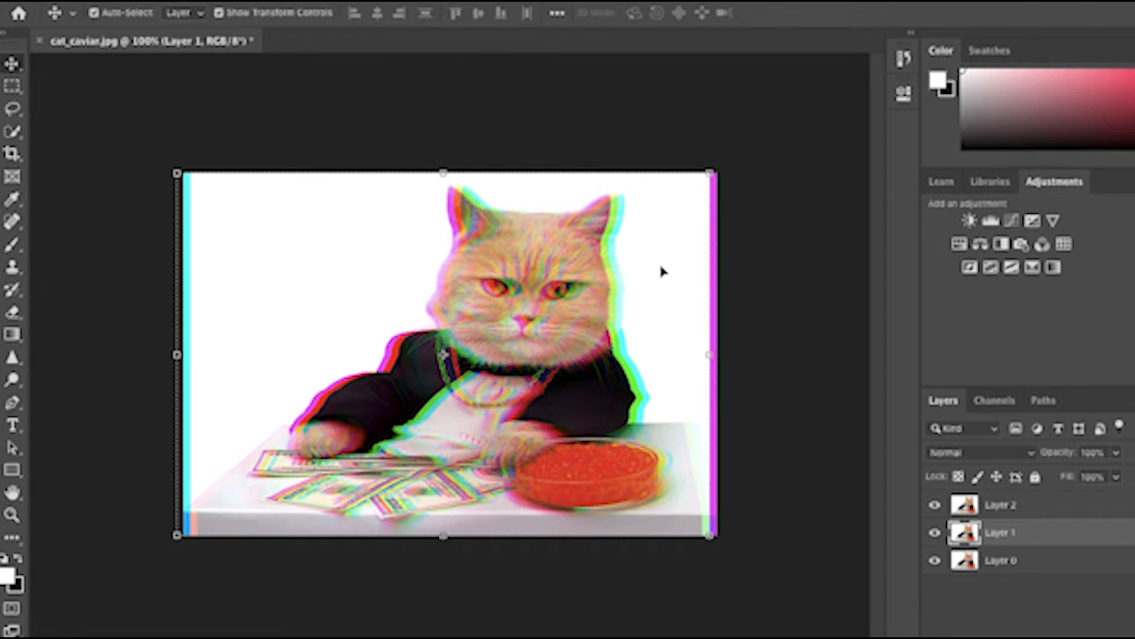
Step: Merge the three visible channel layers into one and duplicate the merged layer
left_click(730, 93)
left_click(280, 2)
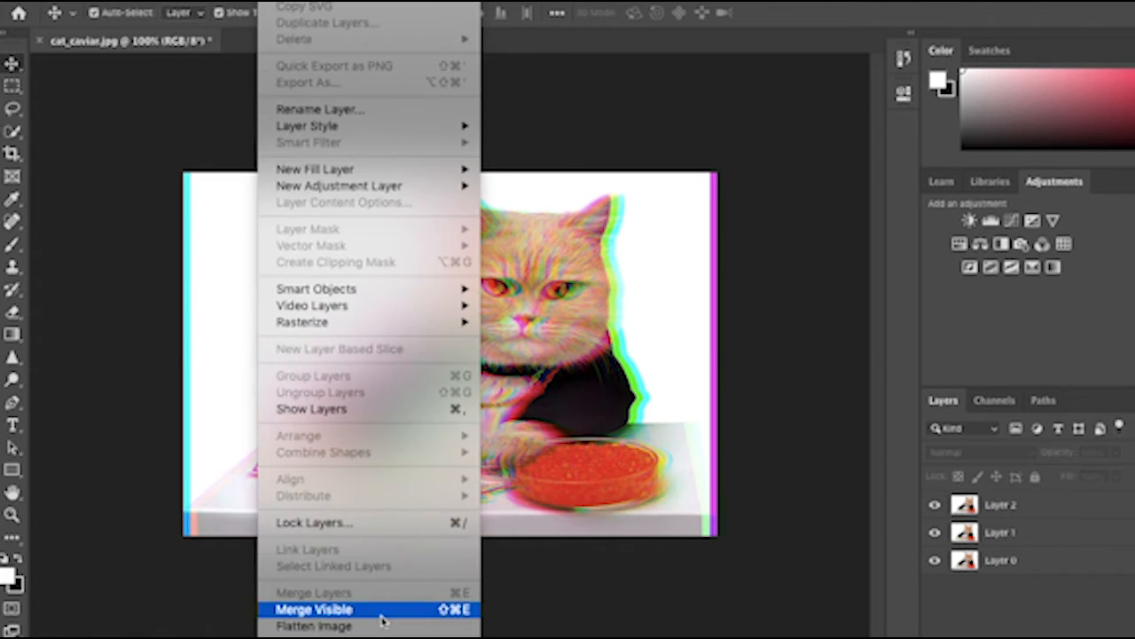
left_click(382, 612)
left_click(232, 2)
left_click(1042, 517)
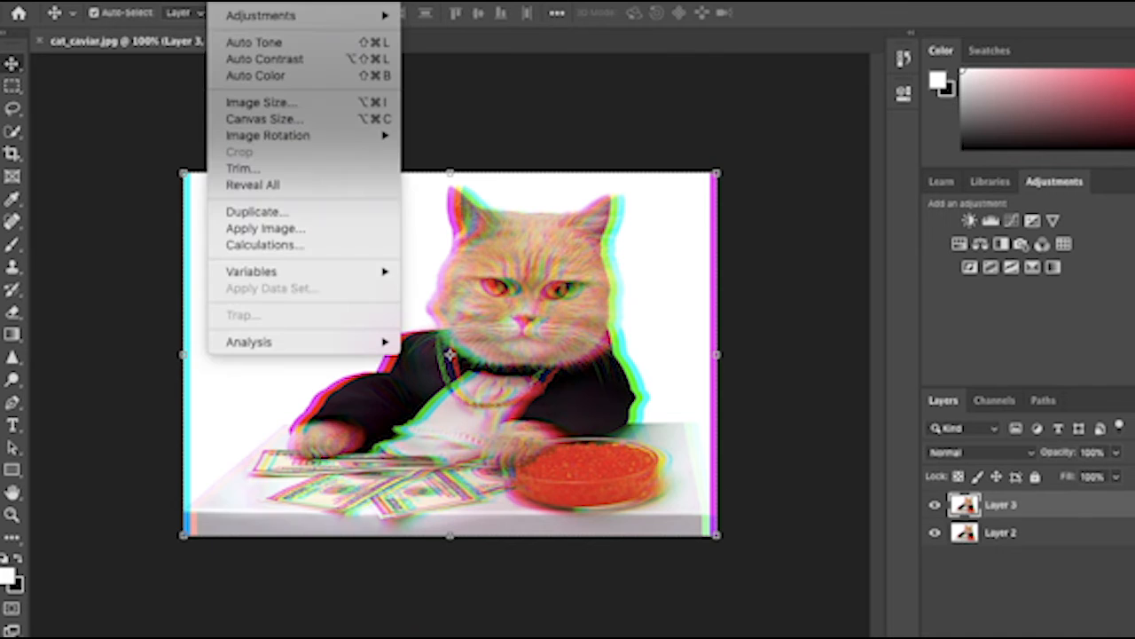
Step: Apply a Threshold adjustment at level 164 to the duplicated Layer 3
mouse_move(280, 2)
mouse_move(232, 2)
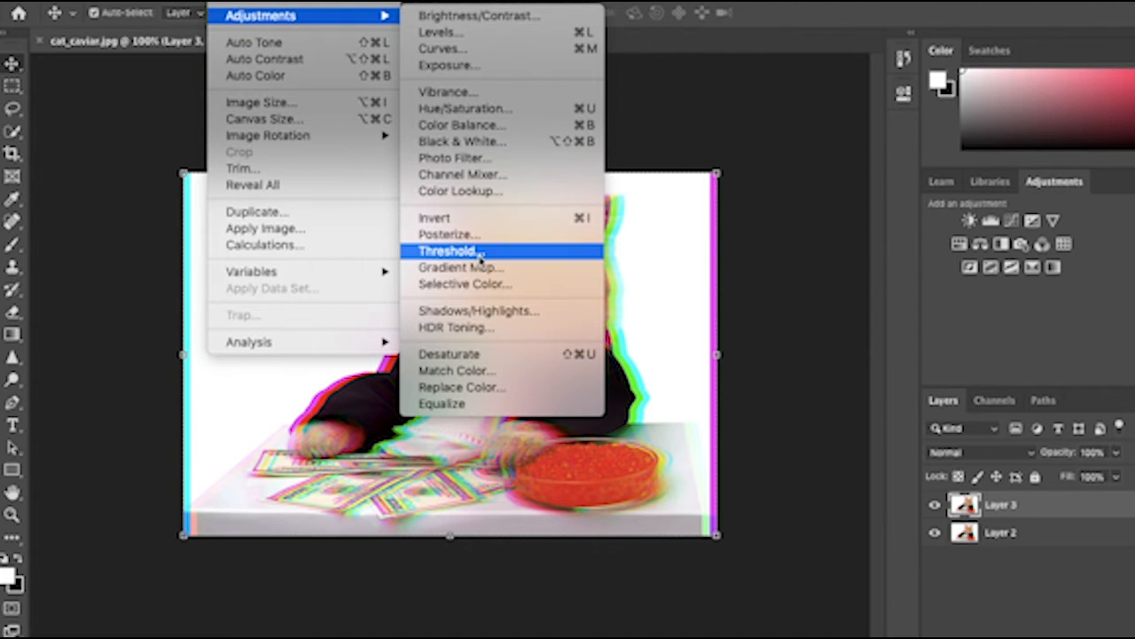
left_click(485, 251)
left_click_drag(908, 260, 942, 262)
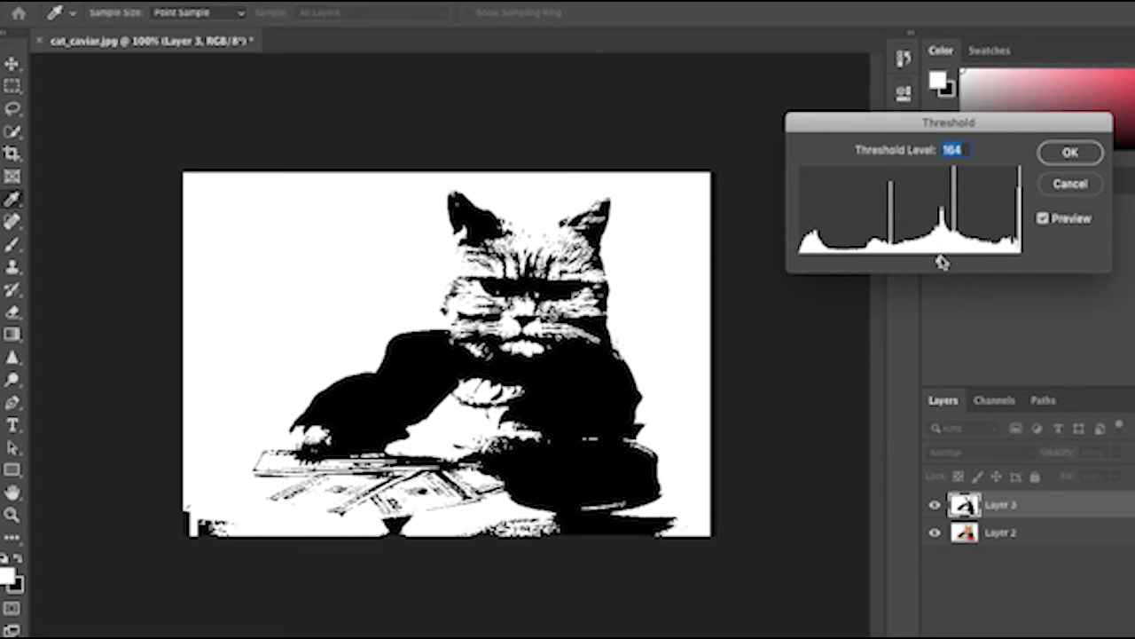
left_click(1050, 158)
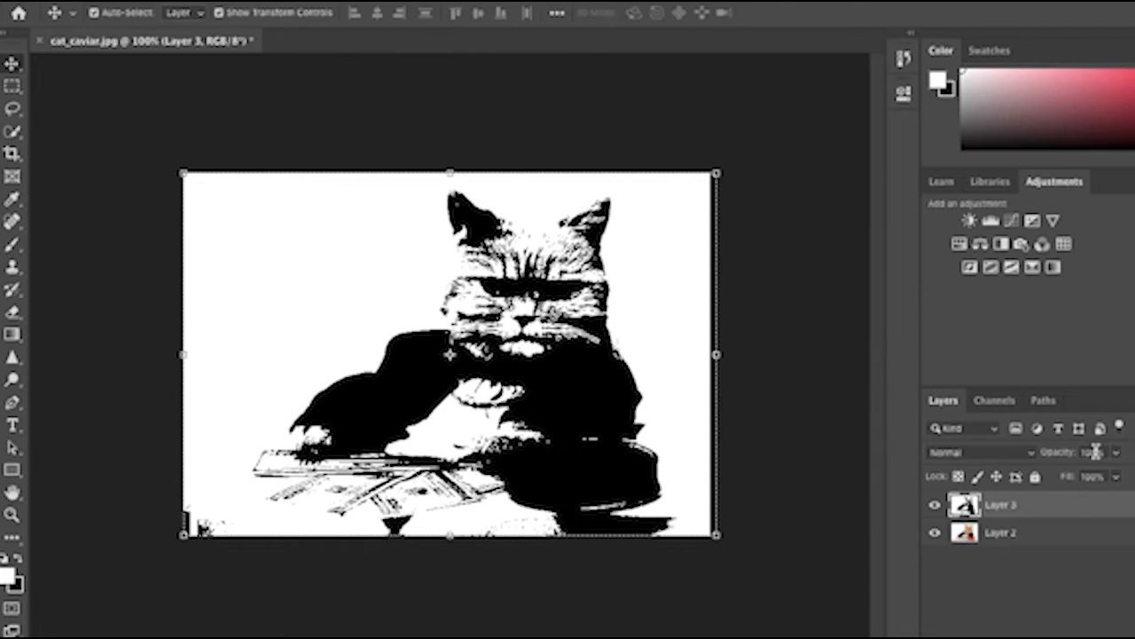
Step: Set the threshold layer's opacity to 15% and scale it slightly larger than the canvas
left_click(1097, 451)
type("15")
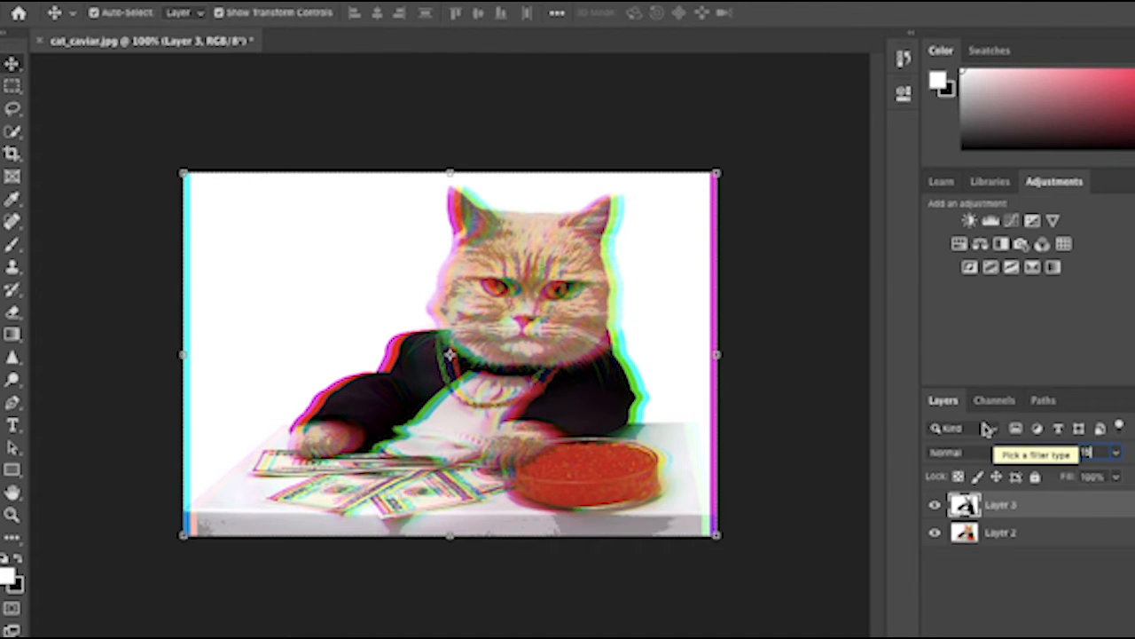
left_click_drag(717, 173, 742, 156)
left_click_drag(628, 236, 616, 246)
left_click(842, 13)
left_click(803, 136)
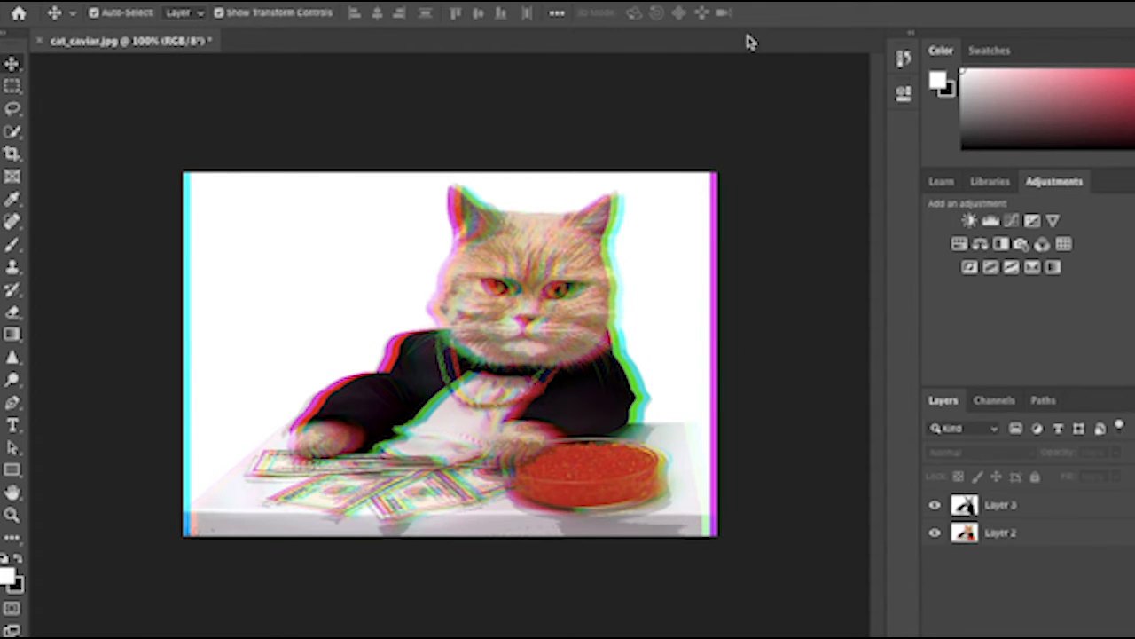
Step: Set the threshold layer's opacity to 25% and merge all visible layers
type("25")
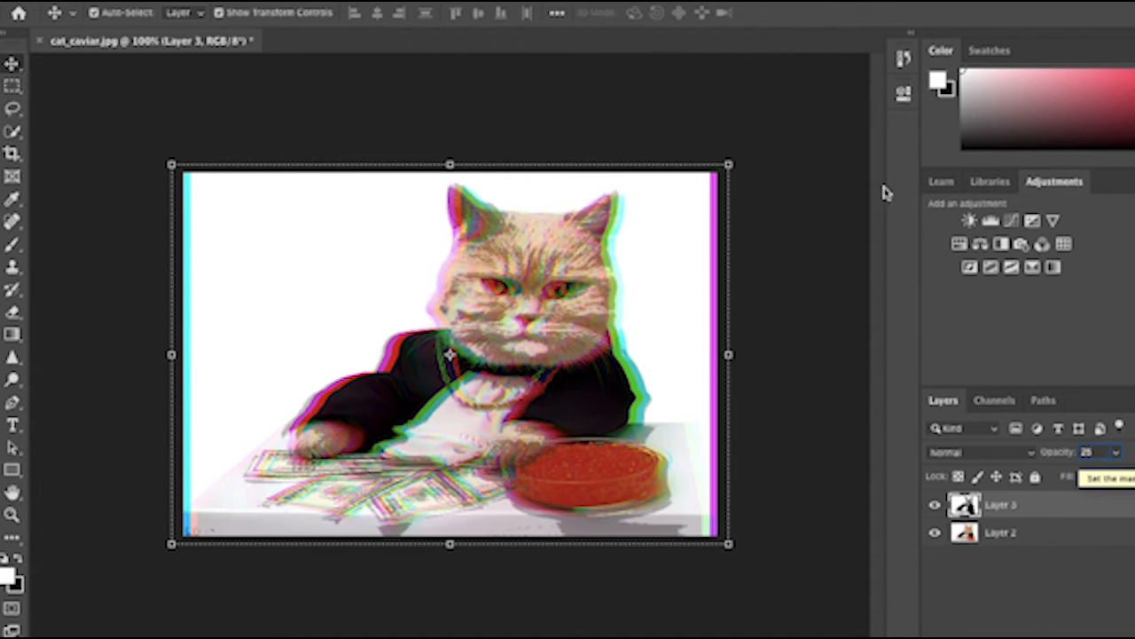
left_click(755, 71)
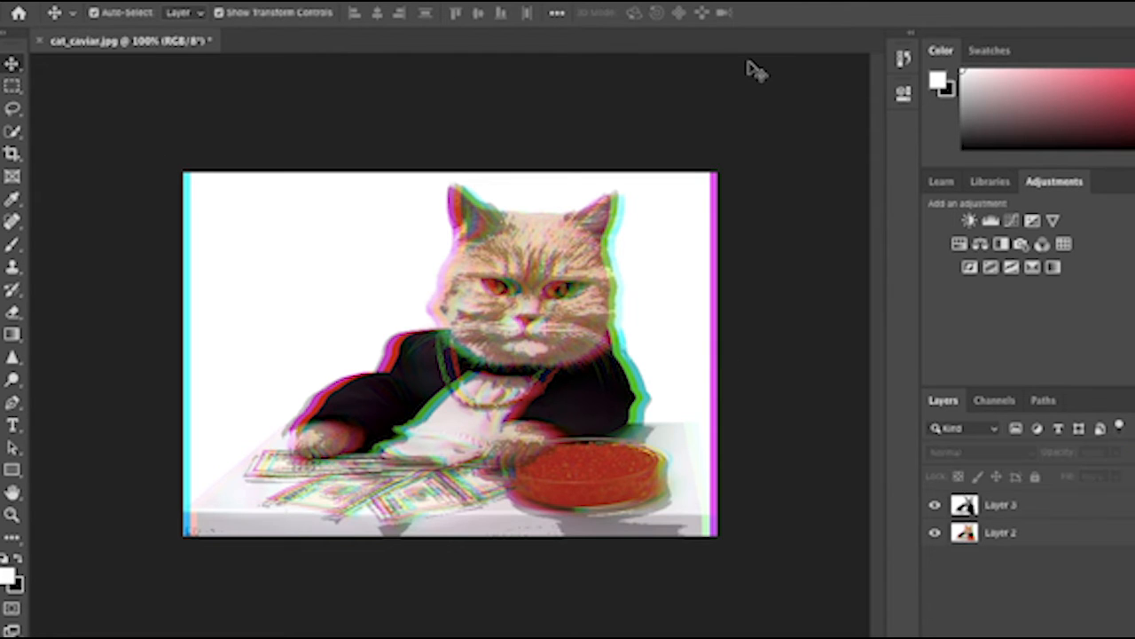
left_click(1109, 503)
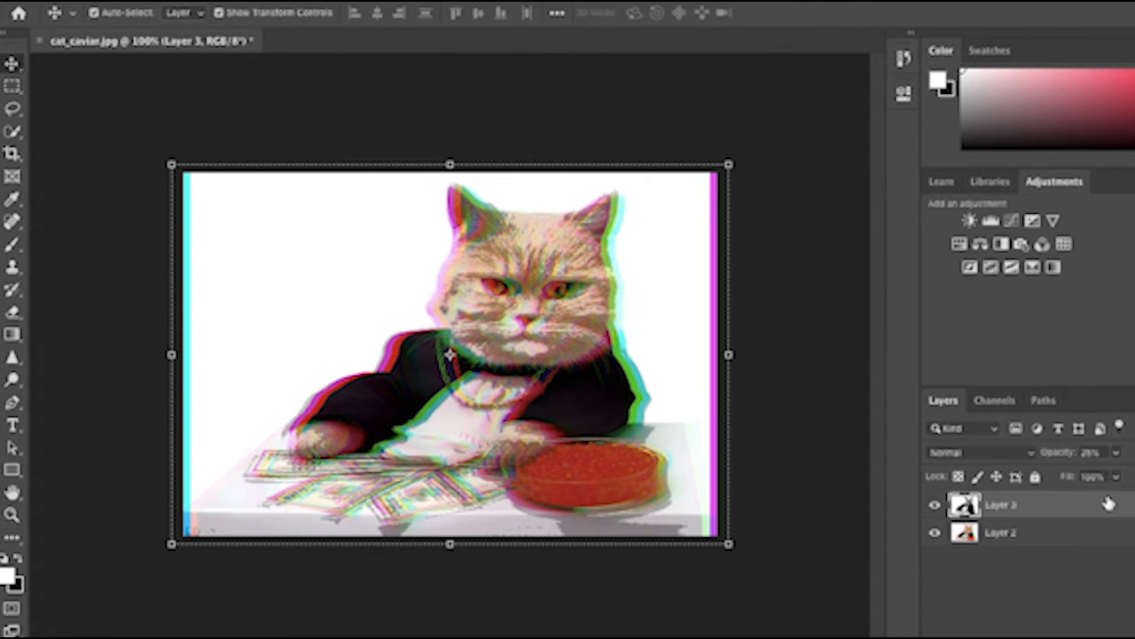
left_click(271, 1)
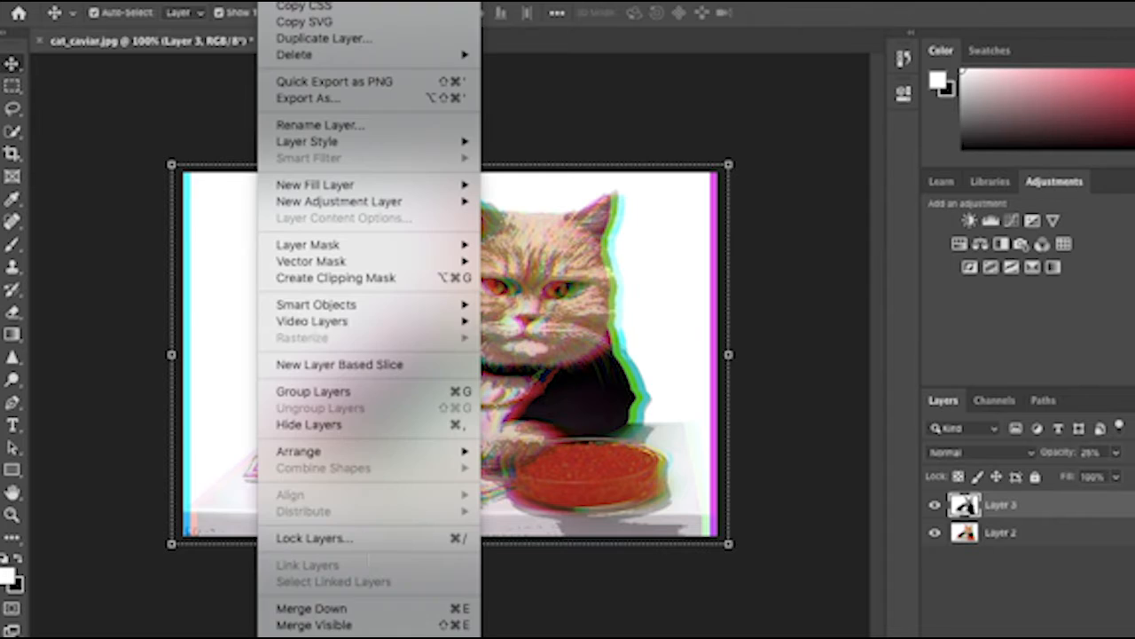
left_click(378, 626)
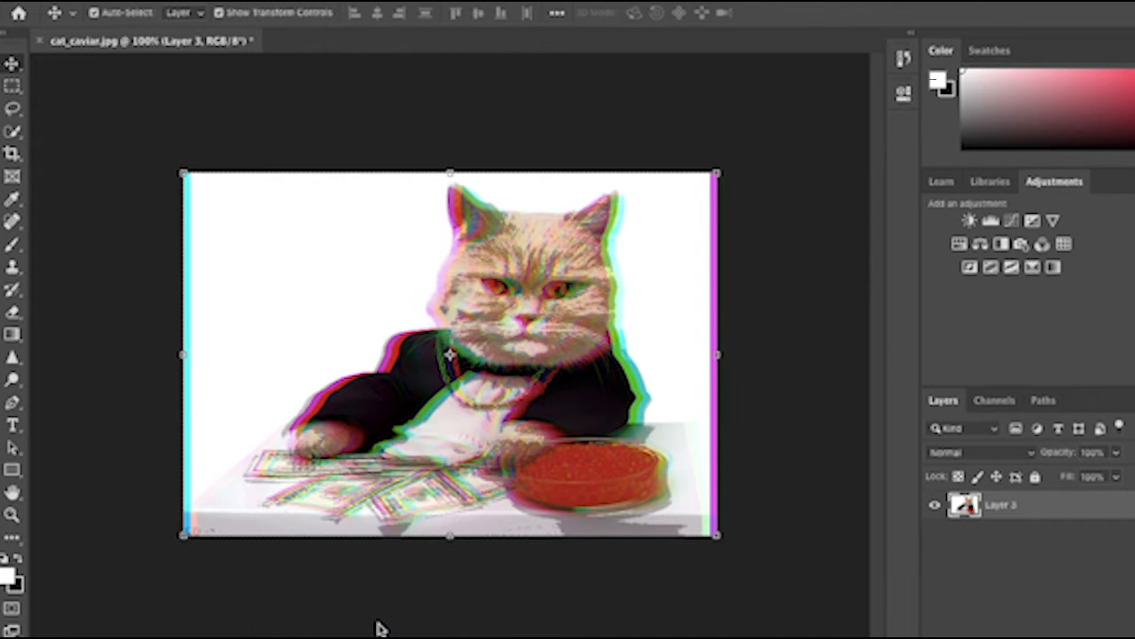
Step: Increase the contrast of the merged cat layer with a Brightness/Contrast adjustment
left_click(181, 1)
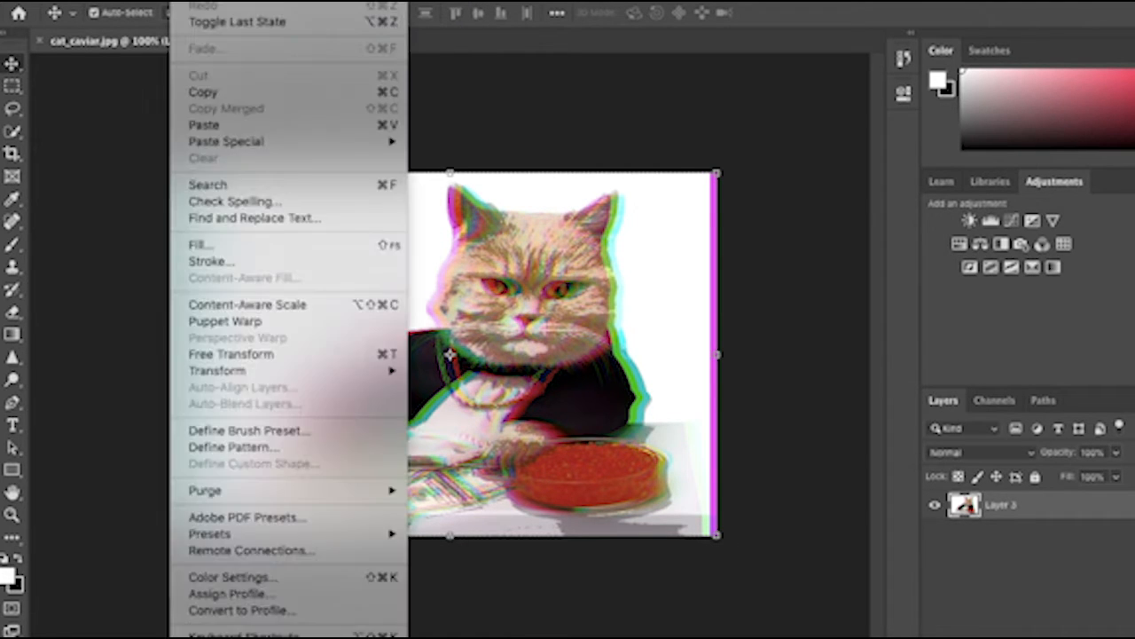
mouse_move(227, 1)
mouse_move(373, 15)
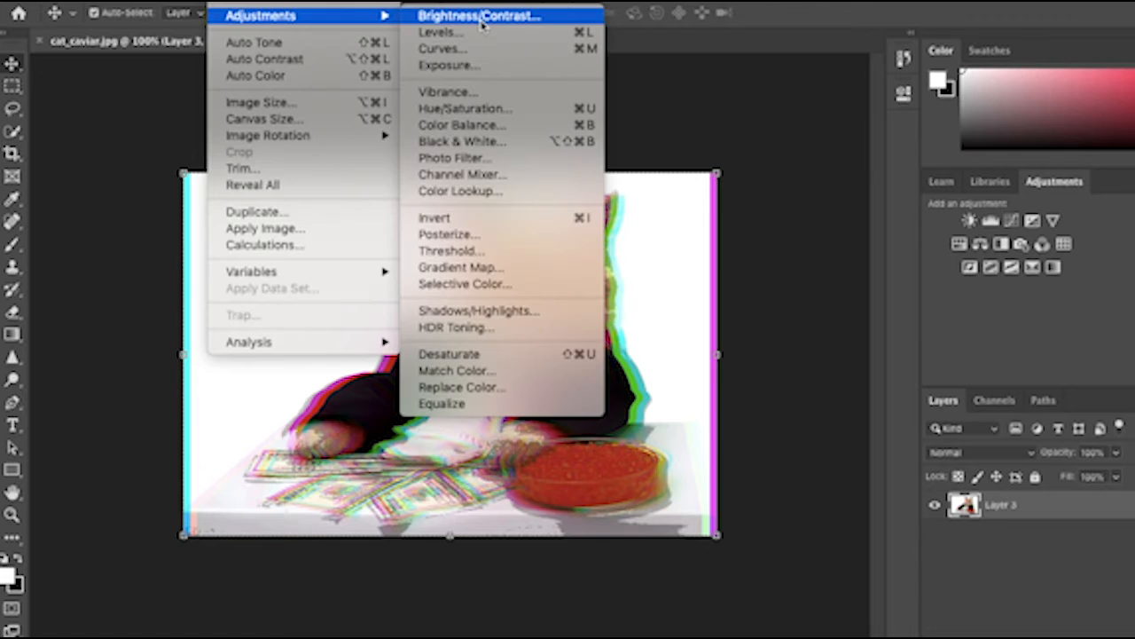
left_click(479, 16)
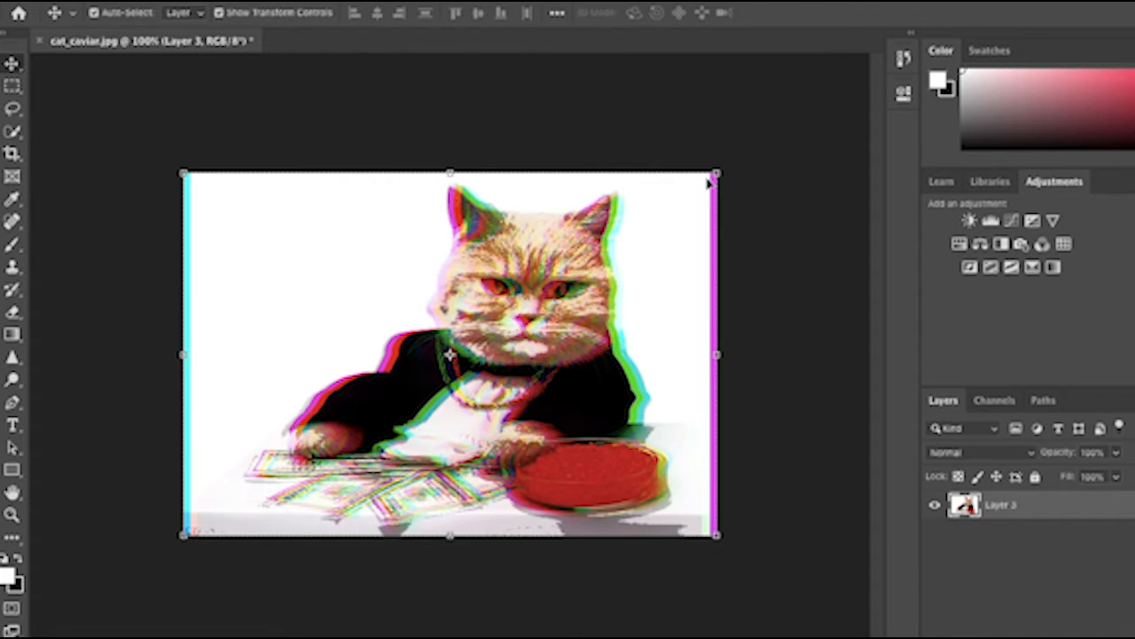
Step: Duplicate the high-contrast cat layer and apply a grainy filter effect to the copy
key("ctrl+j")
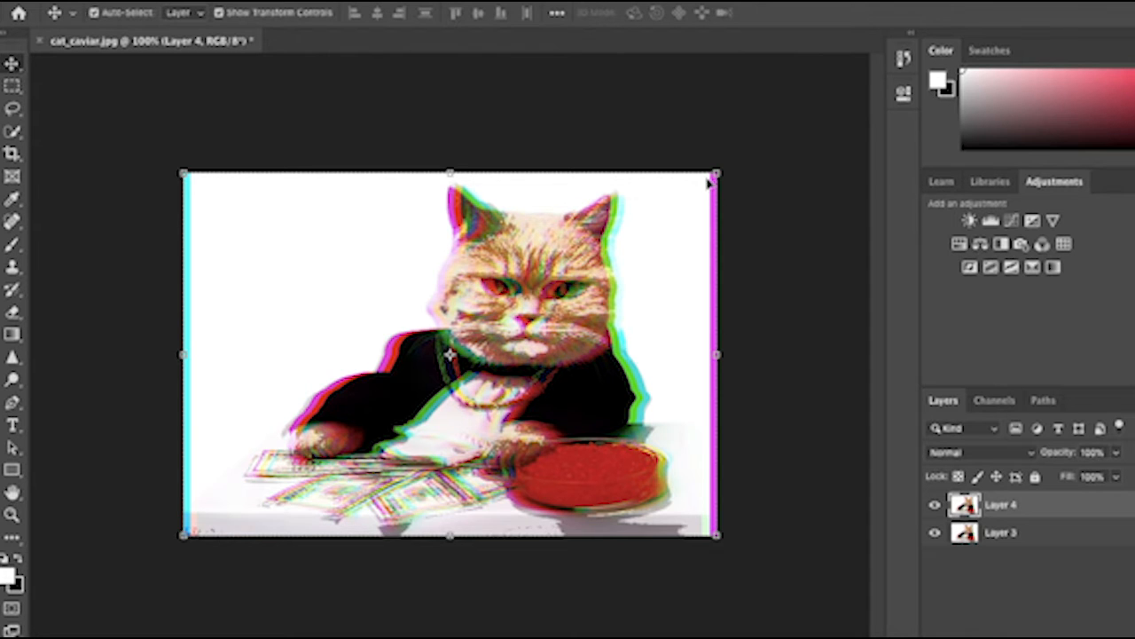
left_click(420, 1)
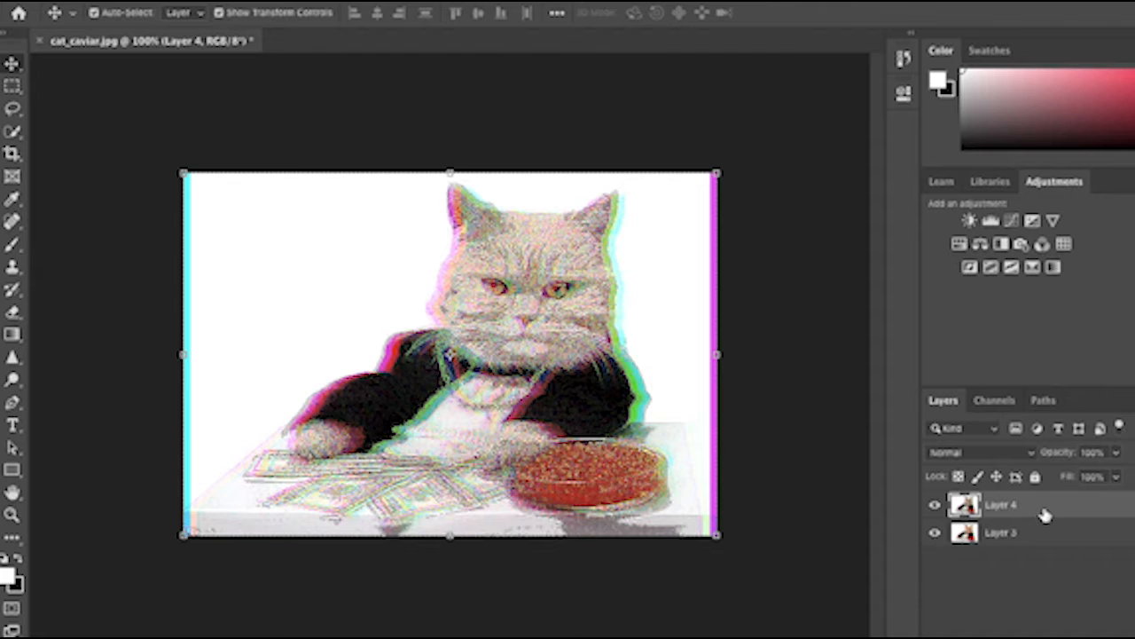
Step: Set the grainy copy's opacity to 85% and scale it down slightly within the canvas
left_click(1115, 453)
left_click_drag(1074, 490, 1086, 485)
left_click(1092, 453)
type("8")
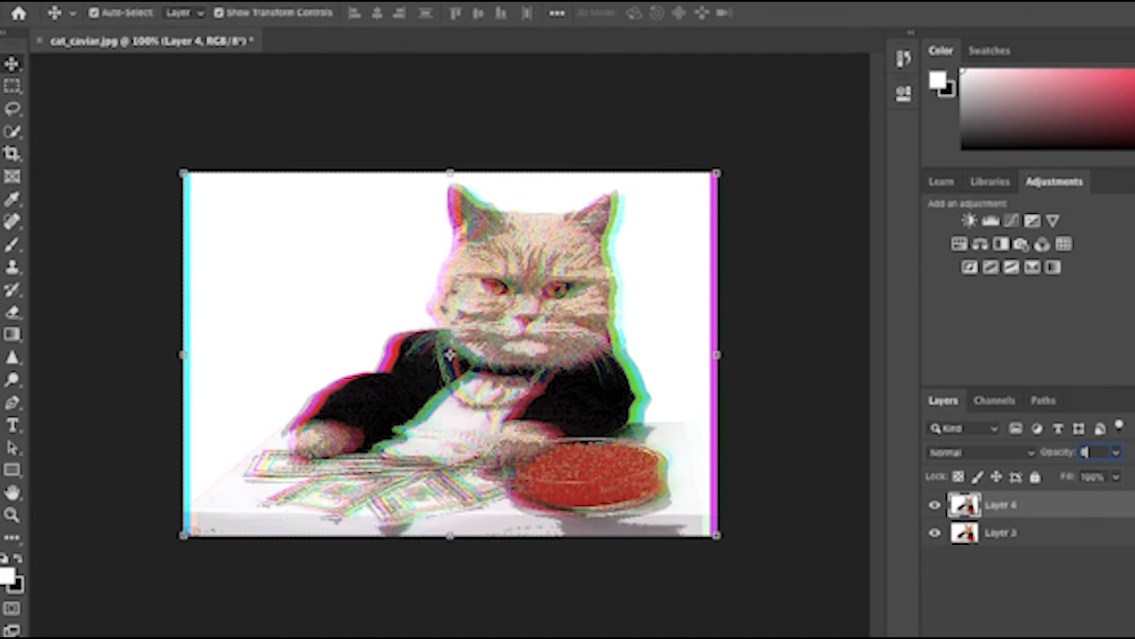
type("5")
key("Return")
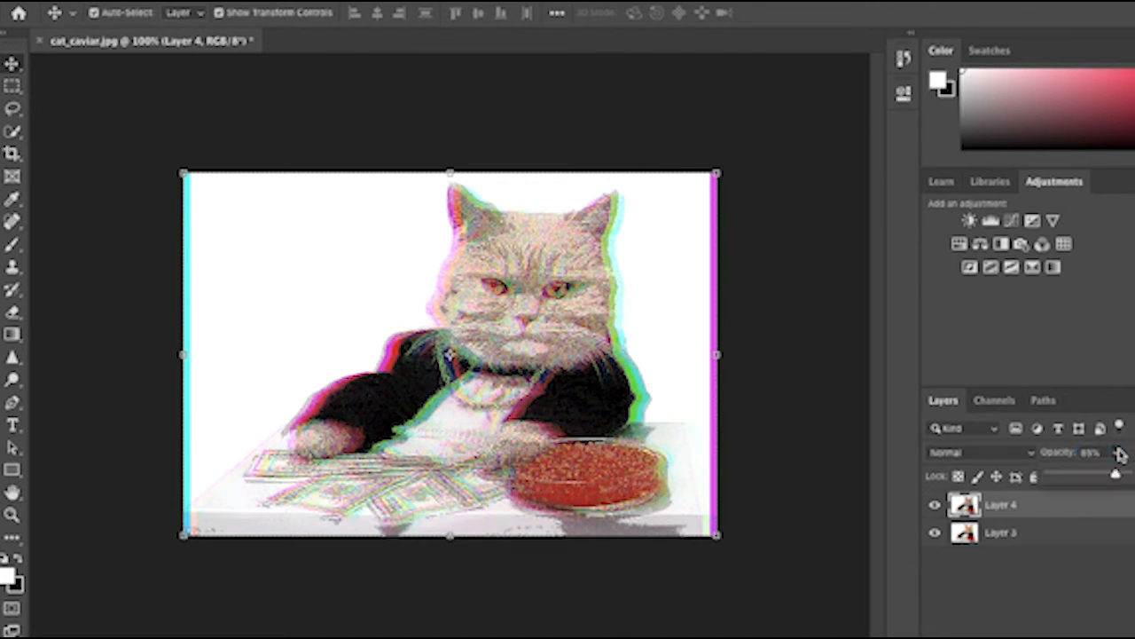
left_click_drag(446, 165, 449, 179)
left_click(848, 16)
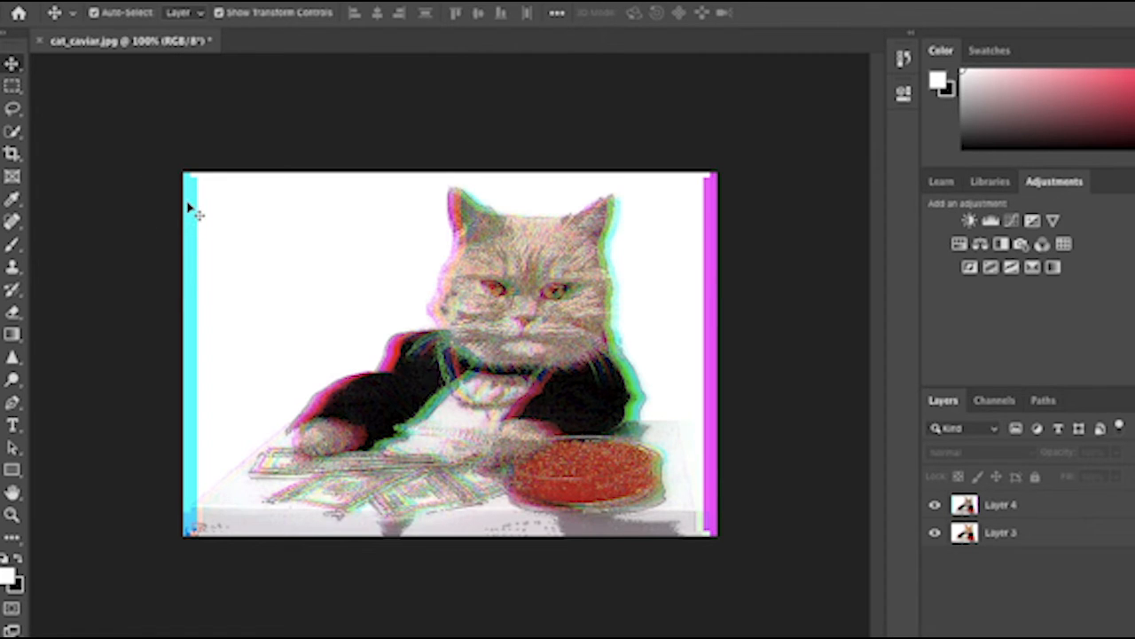
Step: Merge the grainy copy and the layer beneath it into a single layer
left_click(189, 1)
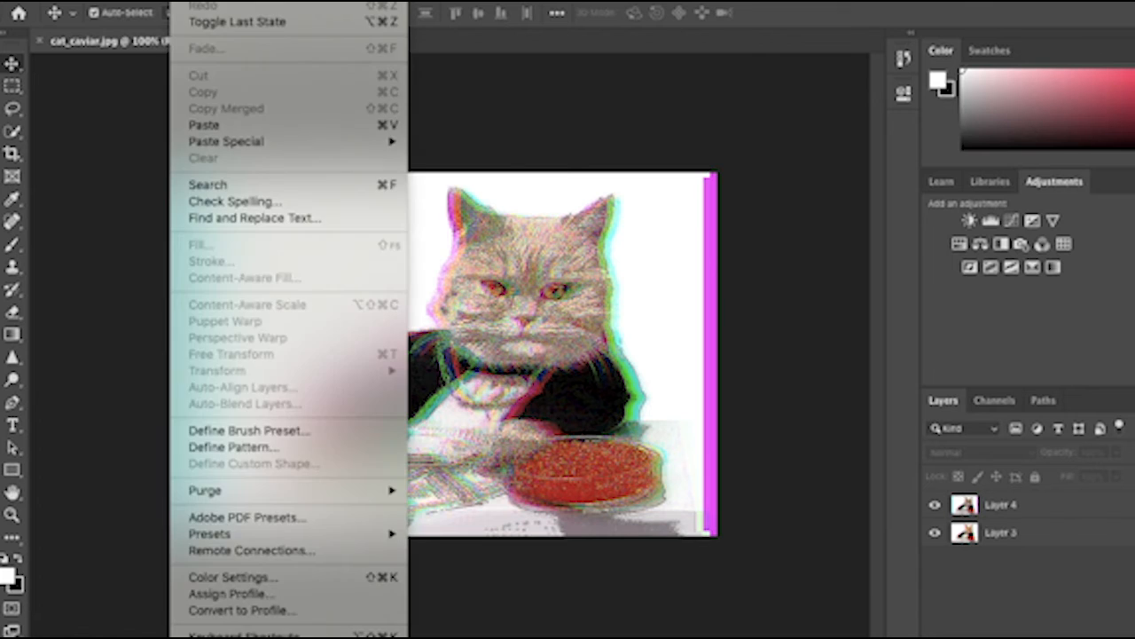
mouse_move(233, 1)
left_click(628, 360)
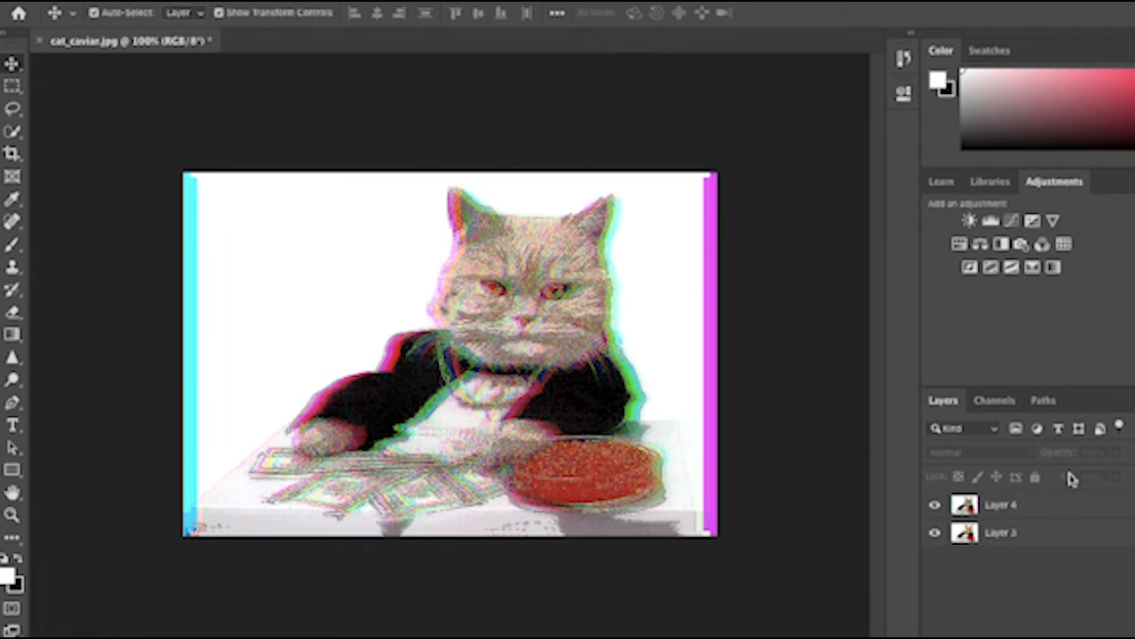
left_click(272, 1)
left_click(381, 611)
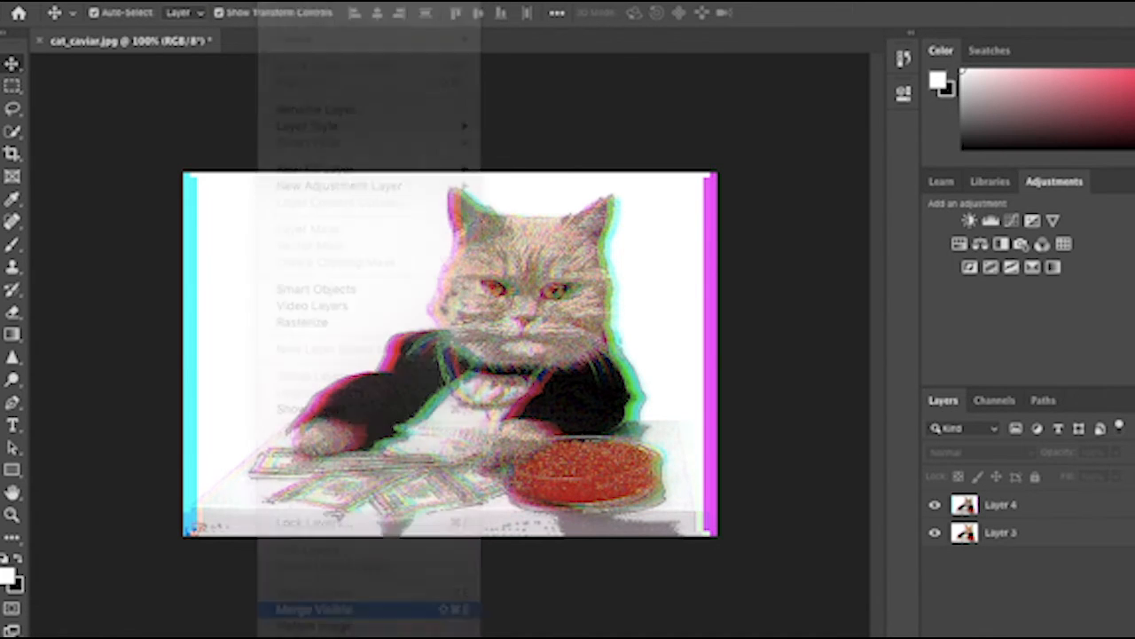
Step: Boost the merged layer's colors with a Hue/Saturation adjustment
left_click(233, 1)
mouse_move(255, 16)
left_click(558, 110)
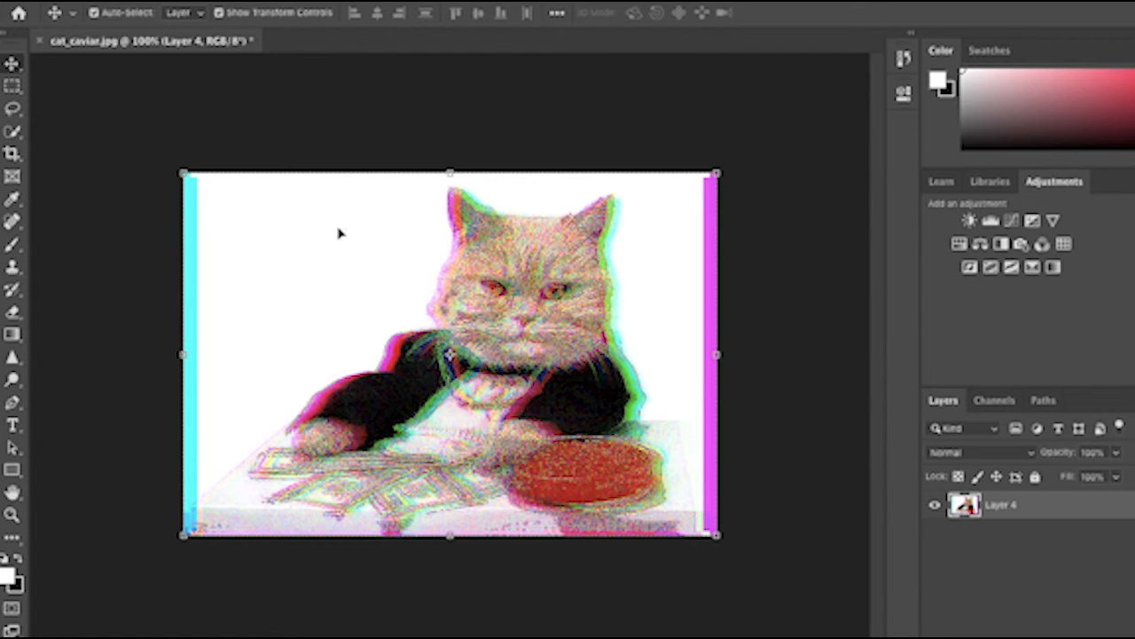
Step: Sharpen the cat layer several times, including the Sharpen Edges filter, for a harsh, noisy look
left_click(417, 1)
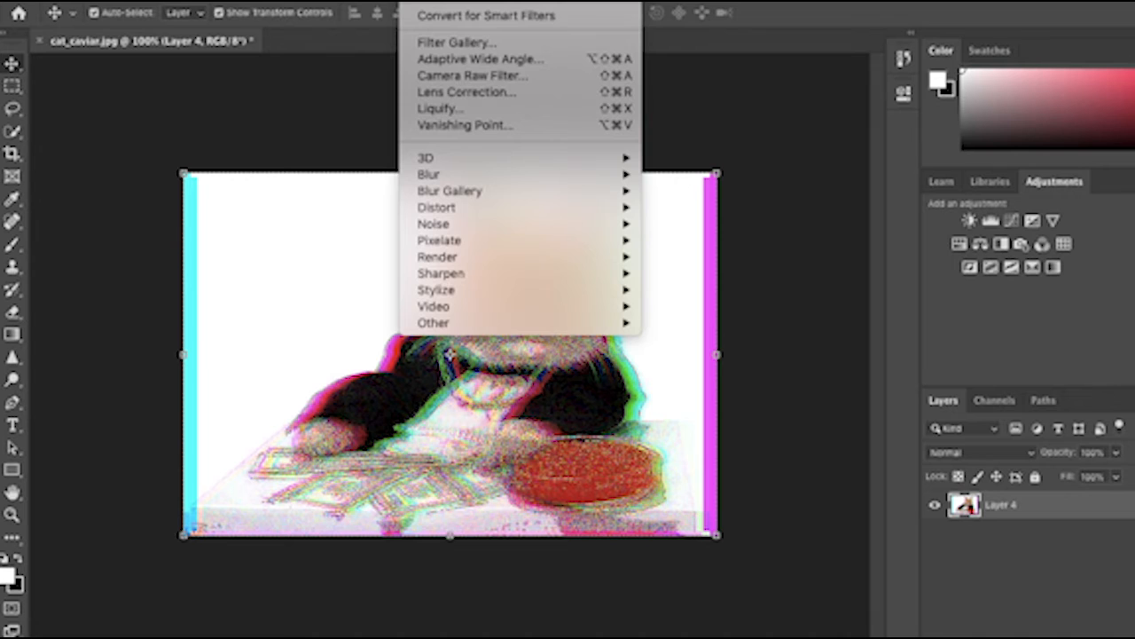
left_click(420, 1)
left_click(420, 1)
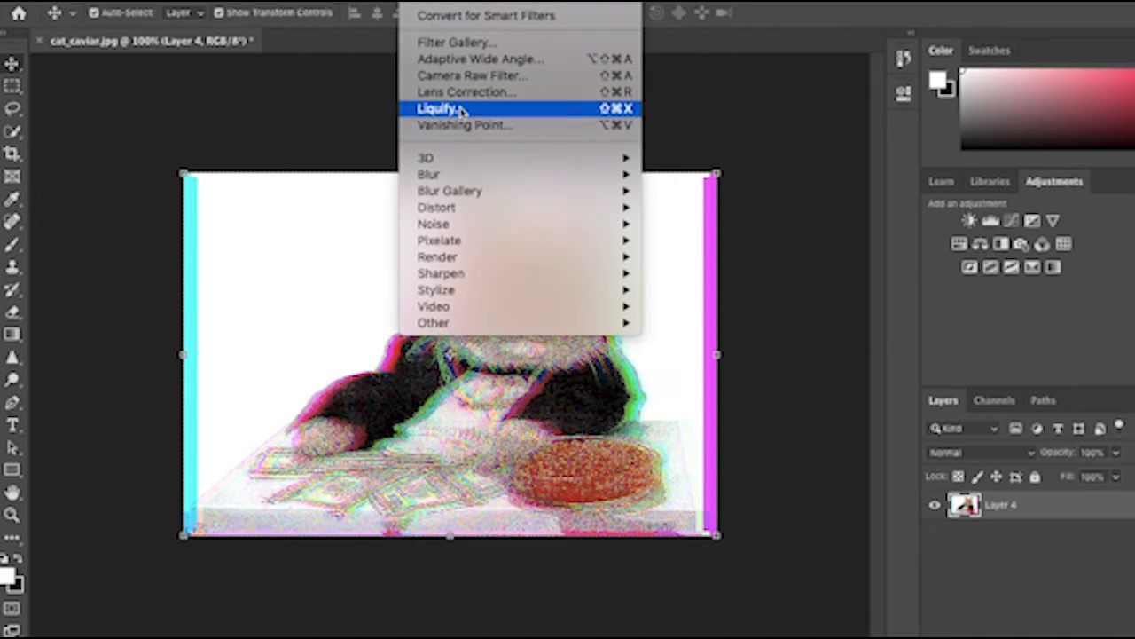
mouse_move(515, 274)
left_click(737, 306)
Step: Warp the layer to stretch the cat's head wide in both directions, and flatten the image
left_click(182, 1)
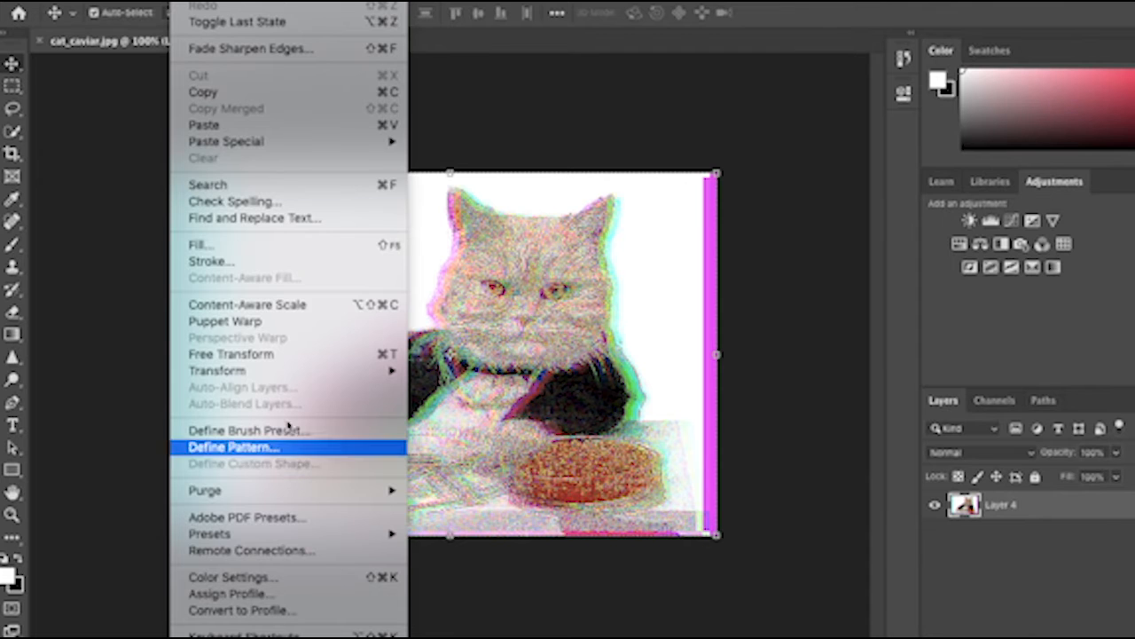
mouse_move(278, 379)
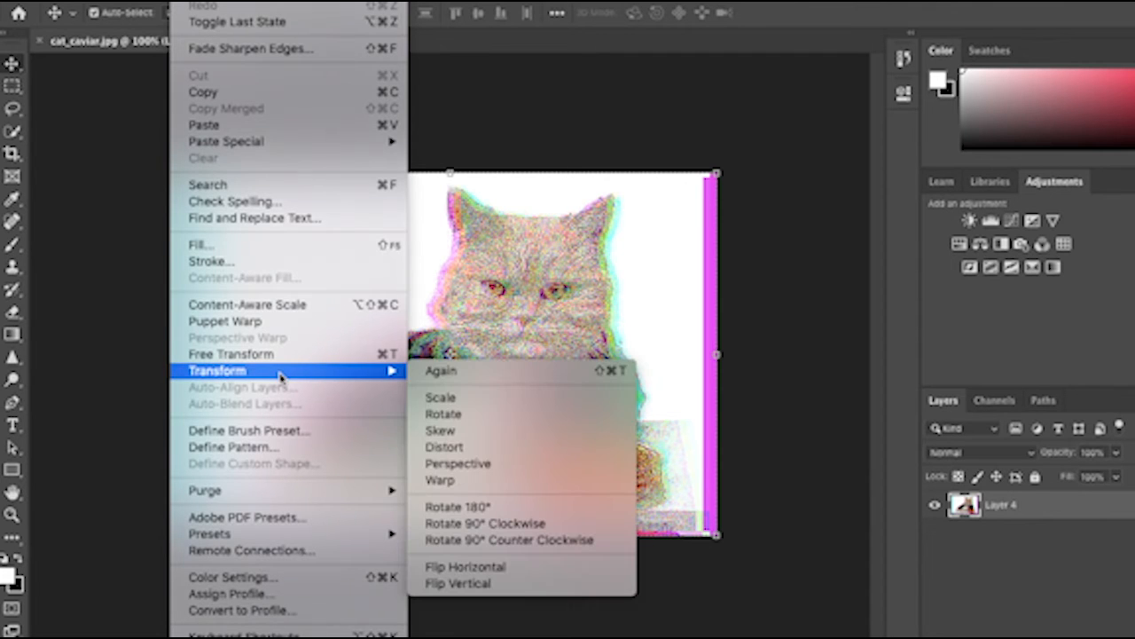
left_click(490, 482)
left_click_drag(592, 280, 710, 207)
left_click_drag(510, 282, 428, 318)
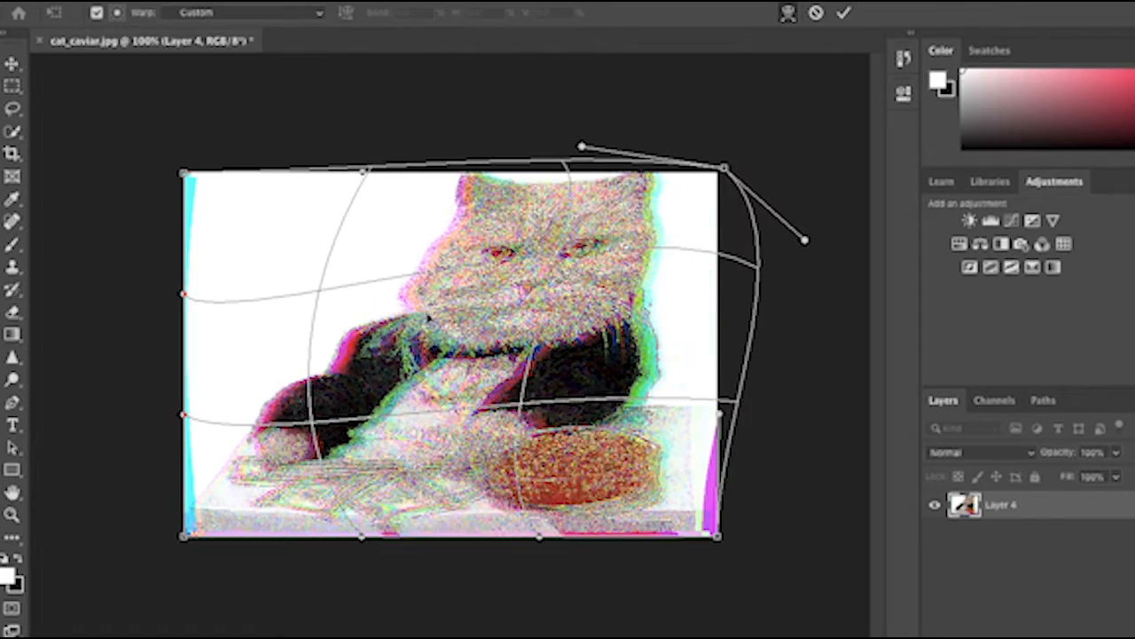
left_click_drag(553, 228, 634, 269)
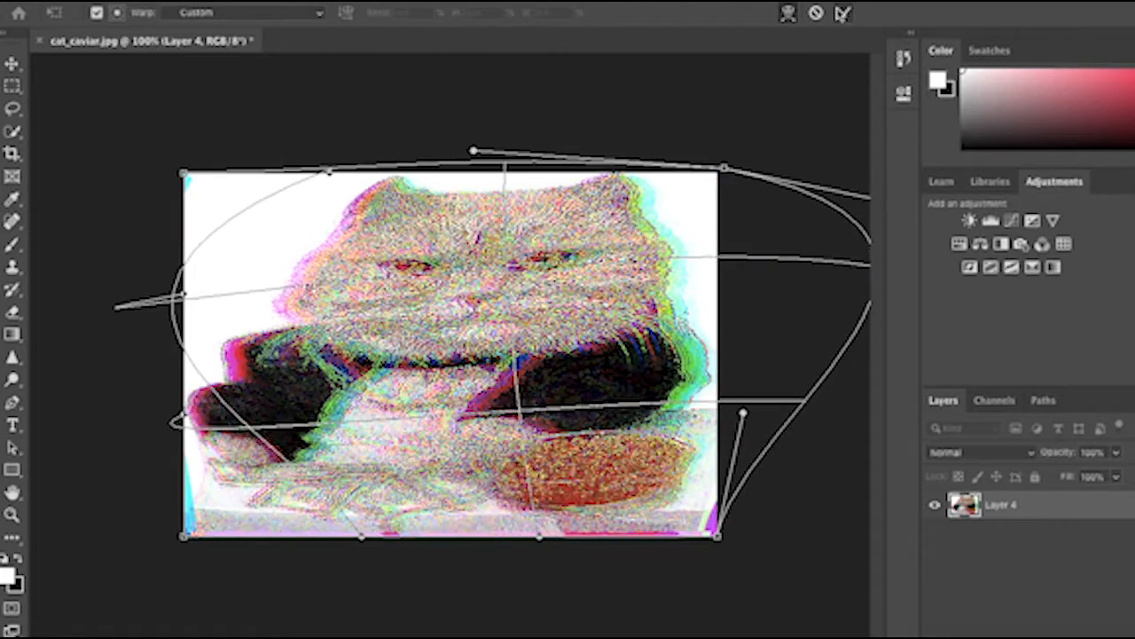
left_click(844, 13)
left_click(277, 2)
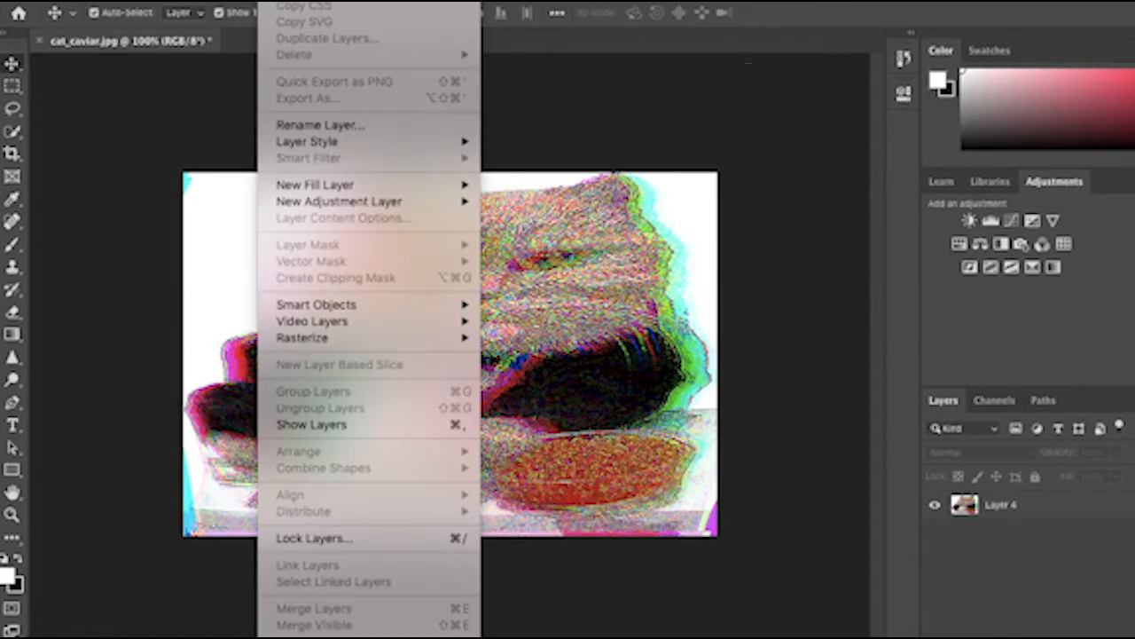
left_click(356, 627)
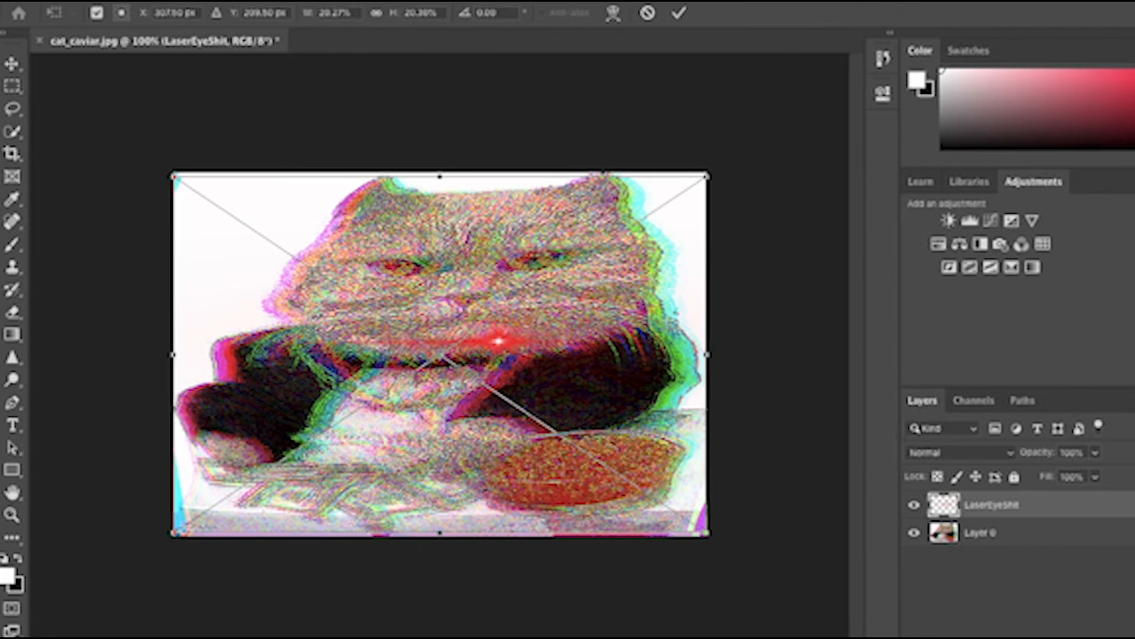
Step: Scale the placed LaserEyeShit flare to about 40% and position it over the cat's eye on the right side of the face
left_click_drag(462, 190, 530, 266)
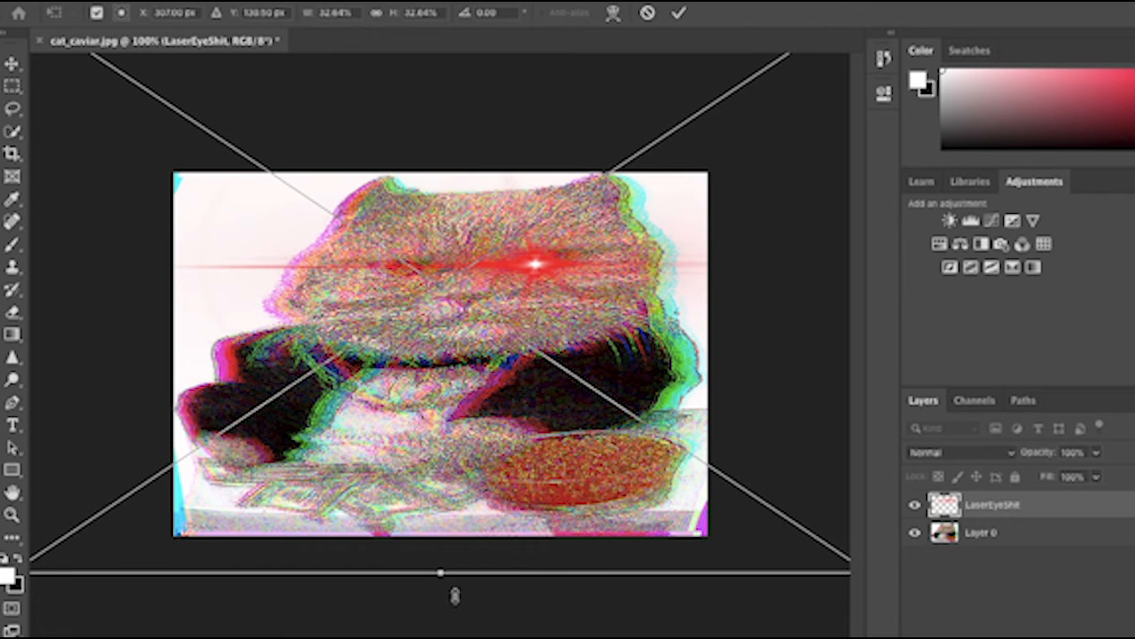
left_click_drag(455, 596, 455, 636)
left_click_drag(557, 326, 532, 268)
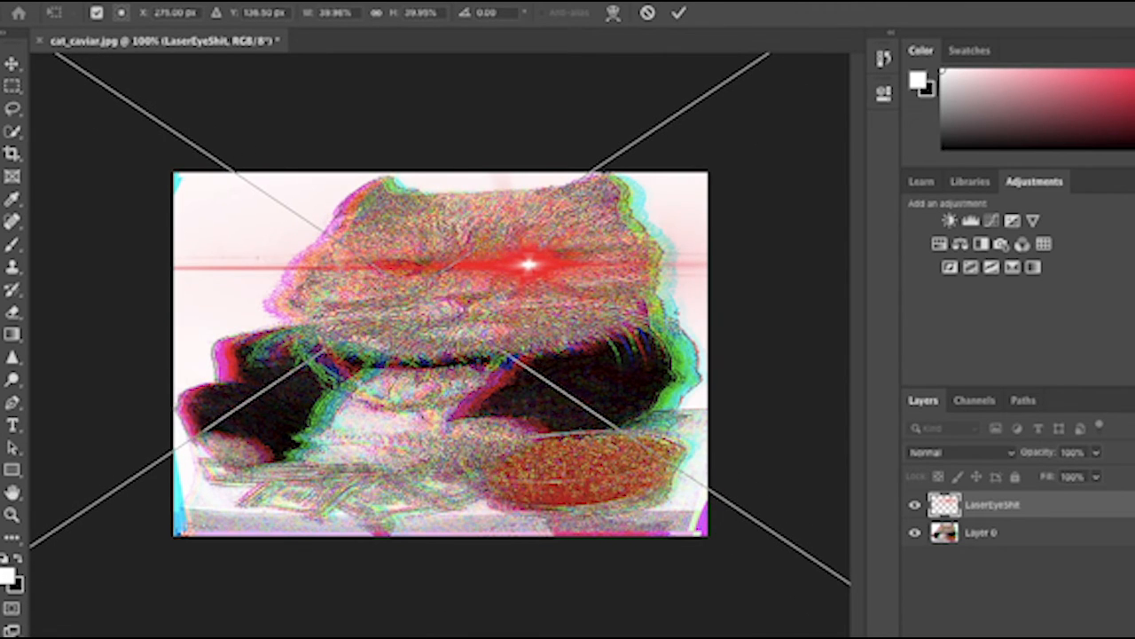
left_click(680, 14)
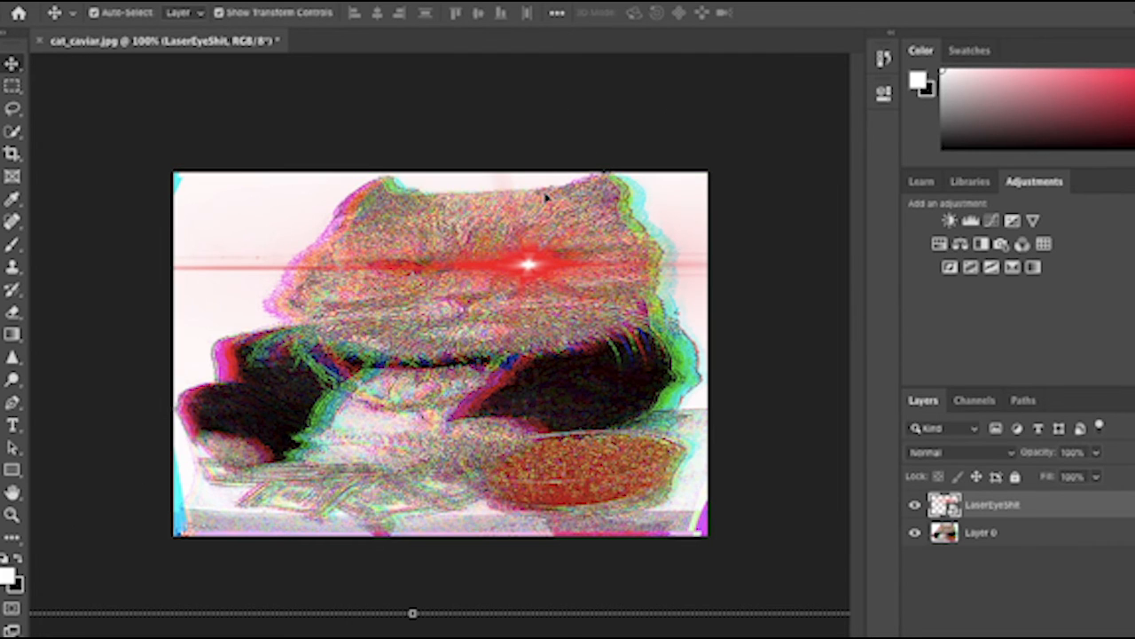
Step: Duplicate the laser flare onto the cat's other eye and set the copy's opacity to 85%
key("super+j")
left_click_drag(402, 280, 264, 281)
left_click(1084, 452)
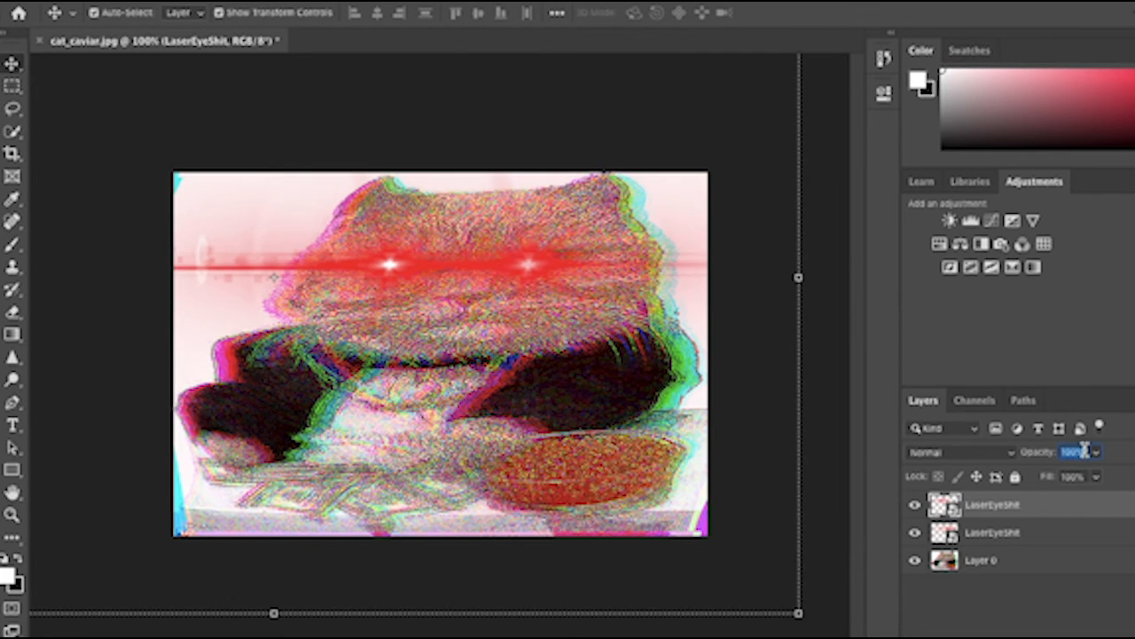
type("85")
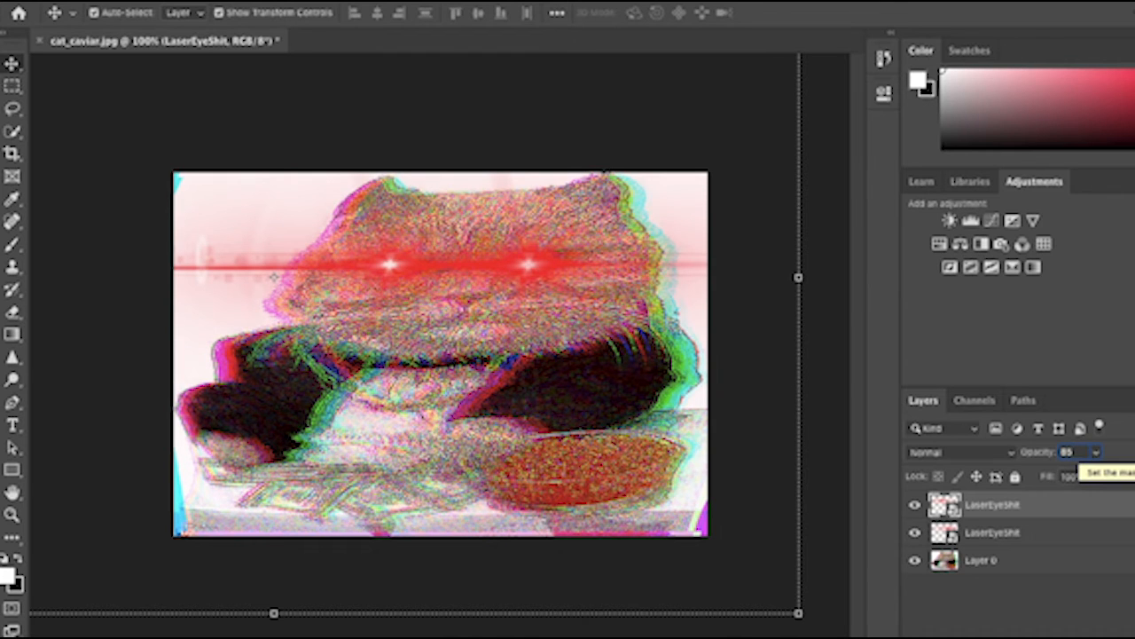
left_click(278, 1)
mouse_move(188, 1)
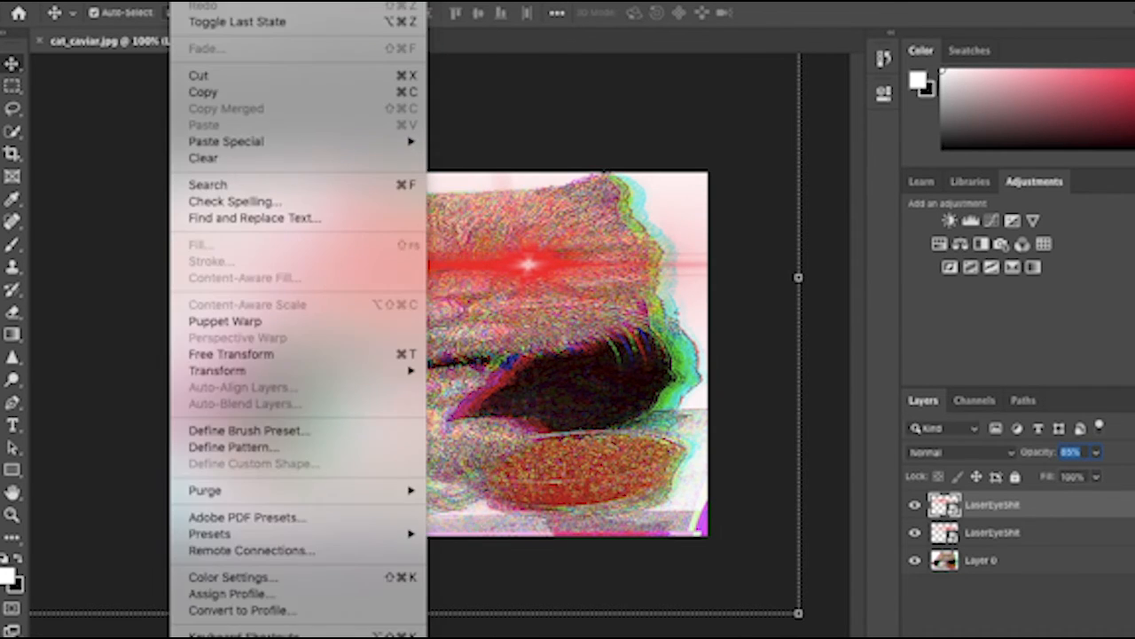